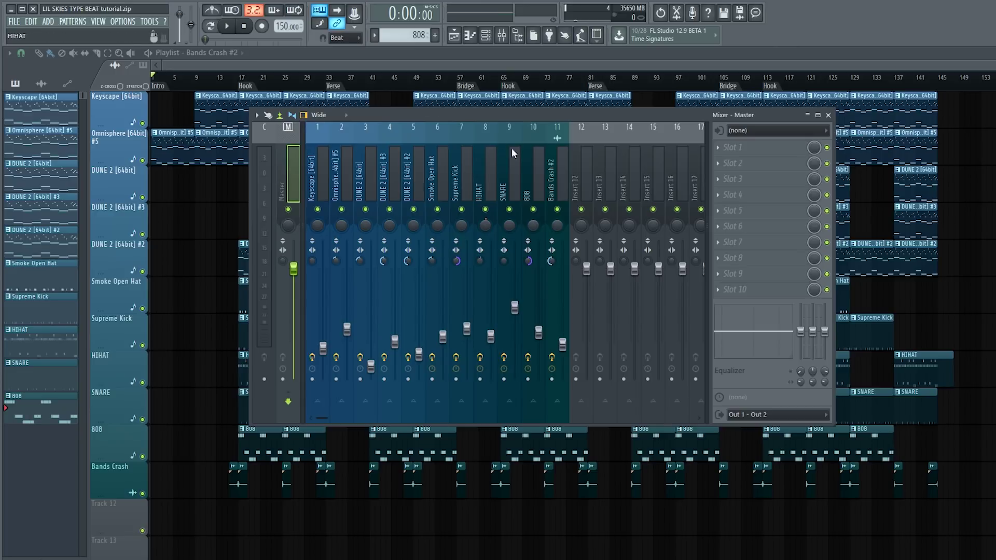
# - Inspect the Keyscape insert's effects, return to the Master track, and shift the mixer window left
pyautogui.click(551, 172)
pyautogui.click(461, 174)
pyautogui.click(320, 177)
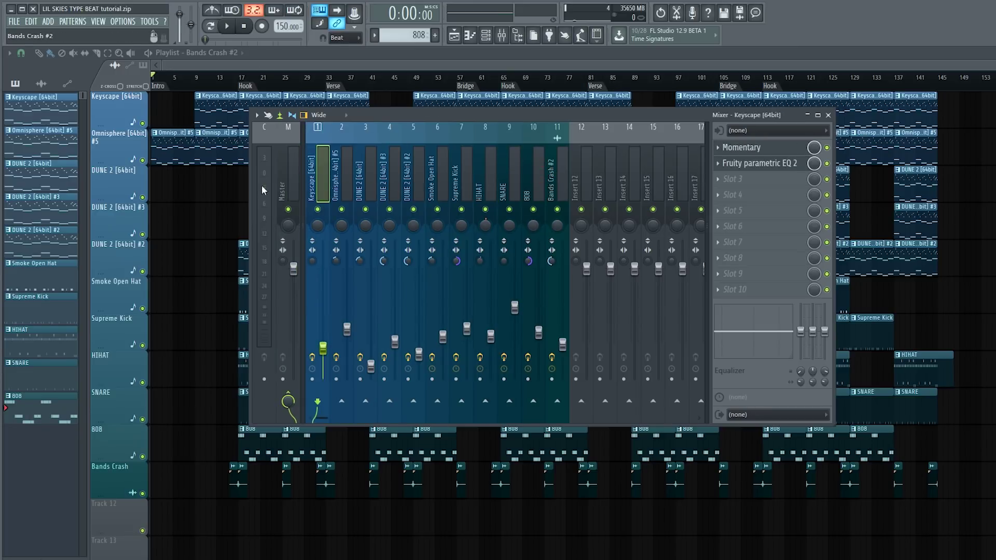
pyautogui.click(286, 186)
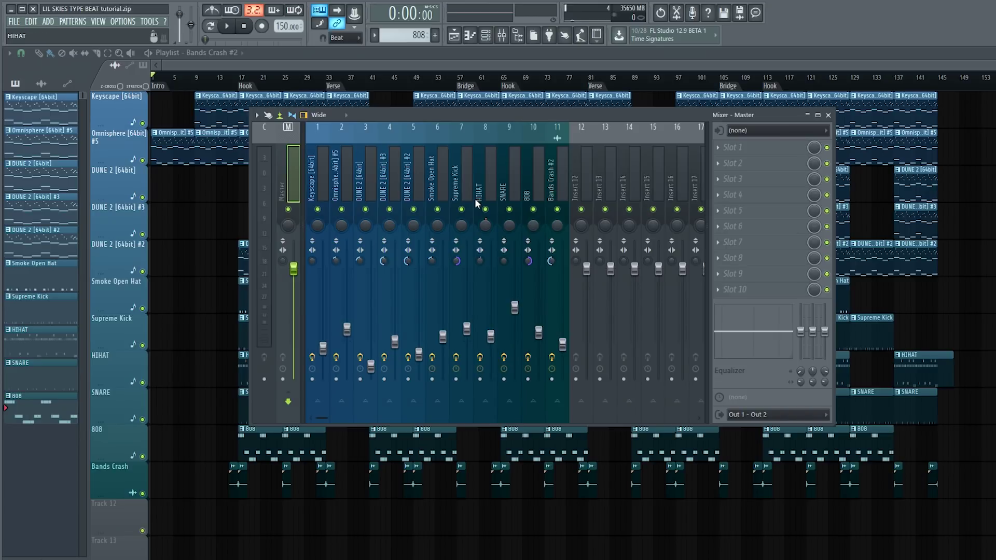
pyautogui.moveTo(523, 116); pyautogui.dragTo(477, 114)
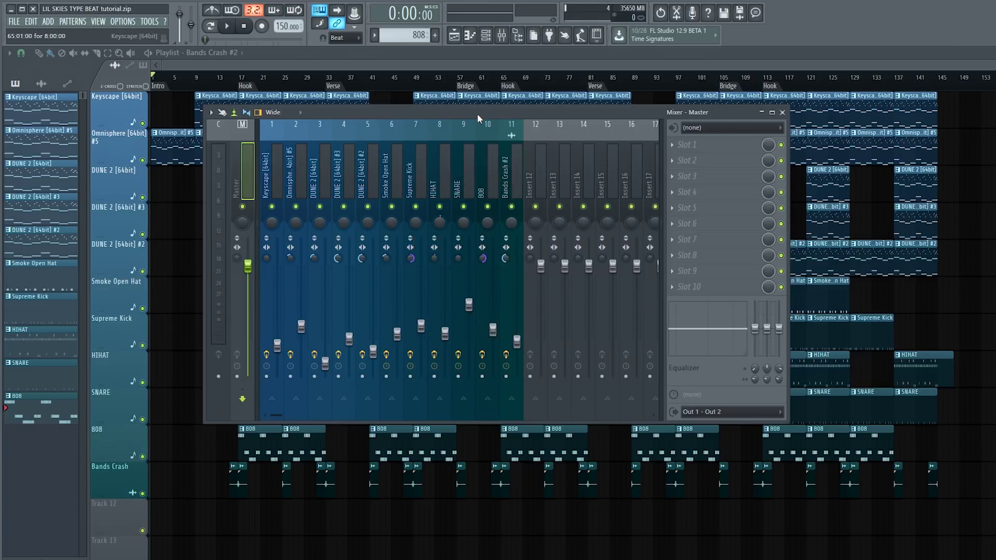
# - Zoom the playlist, time-select the Hook over bars 17–33, and reopen the Mixer with F9
pyautogui.click(238, 78)
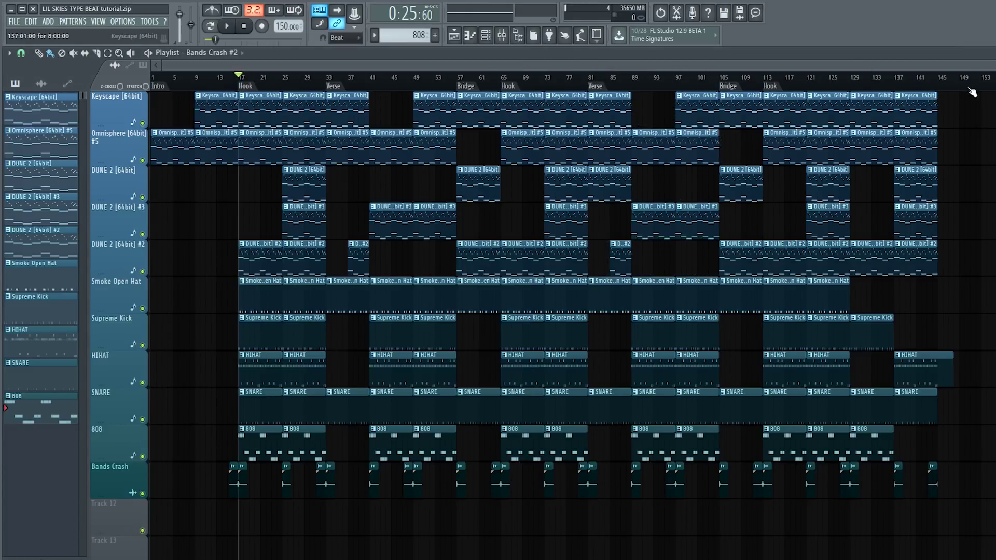
pyautogui.scroll(2, 751, 97)
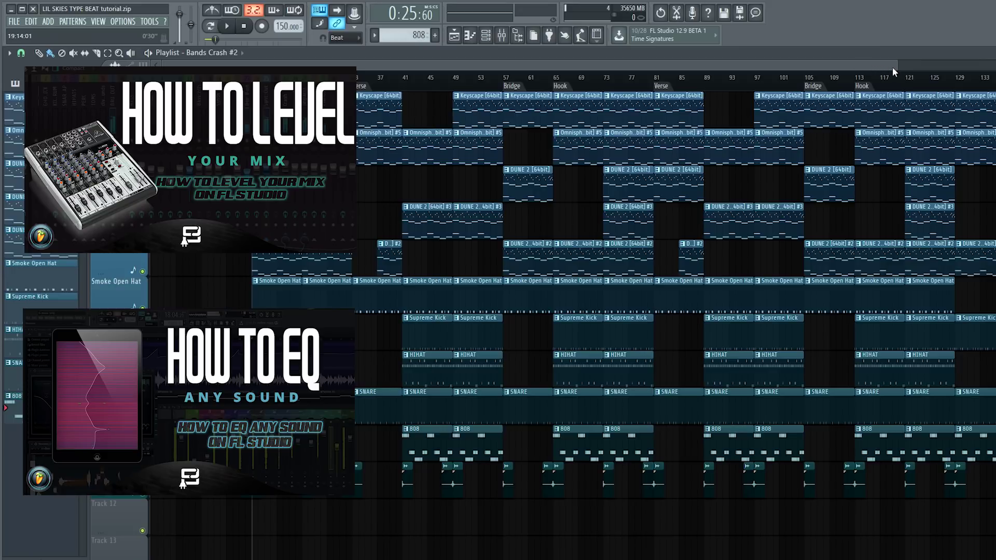
pyautogui.moveTo(894, 65); pyautogui.dragTo(669, 65)
pyautogui.click(301, 83)
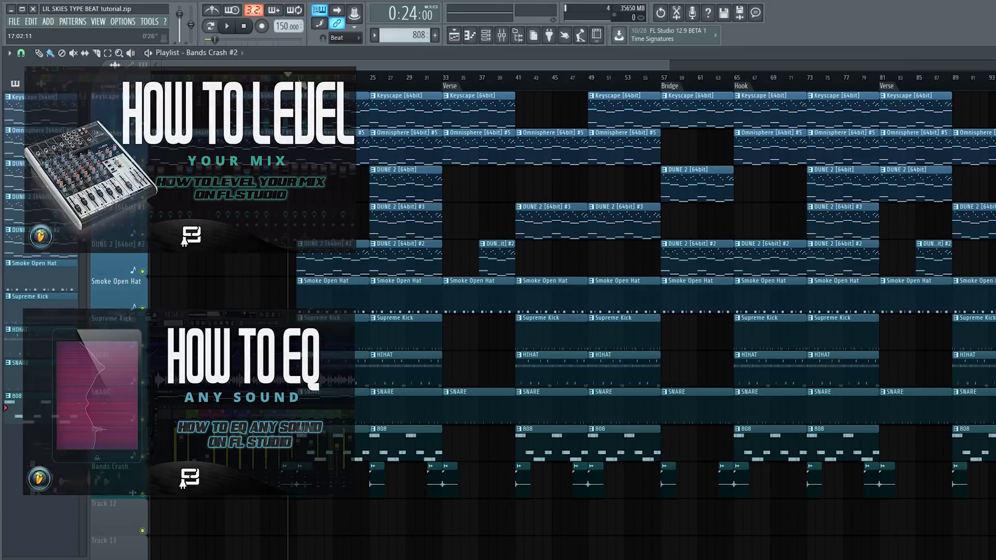
pyautogui.moveTo(303, 86); pyautogui.dragTo(441, 83)
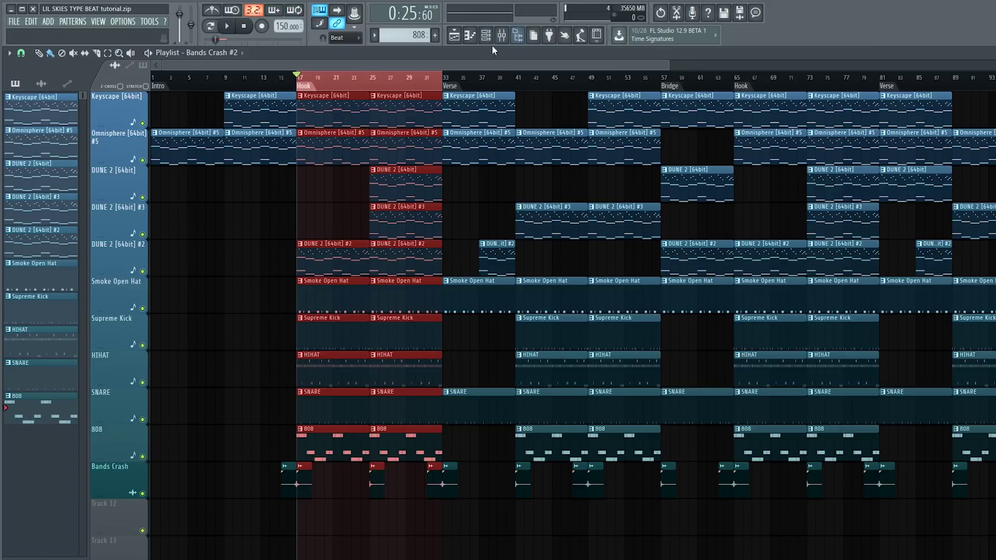
pyautogui.click(501, 35)
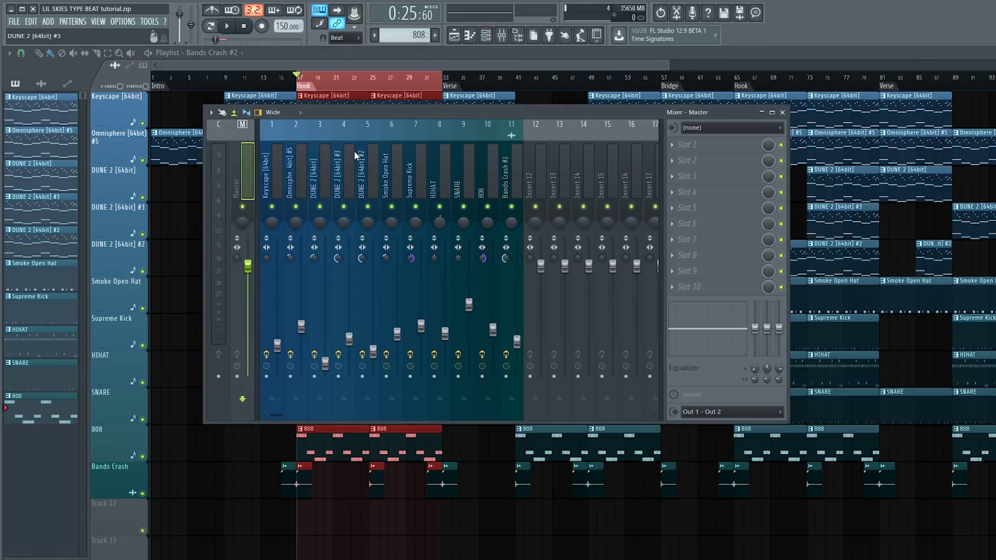
pyautogui.press('space')
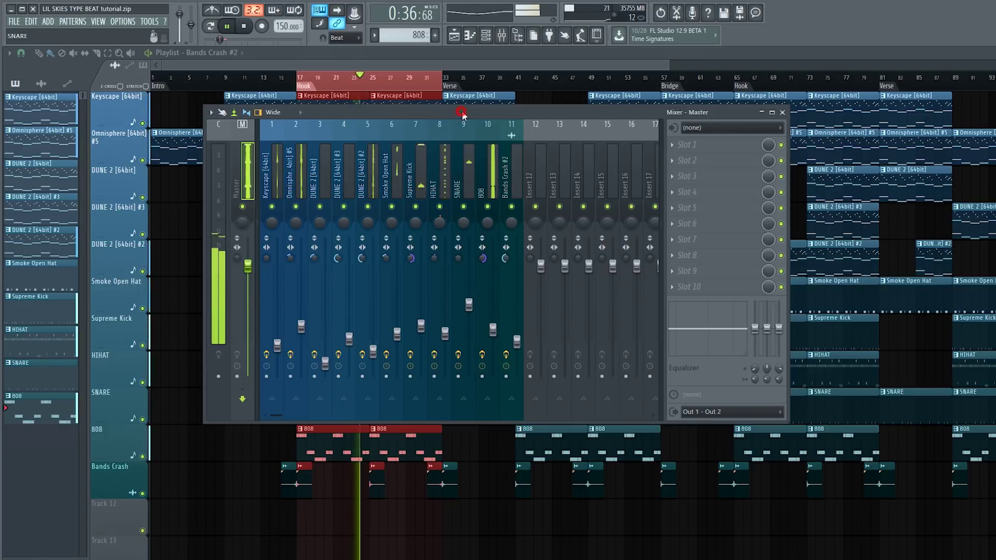
pyautogui.moveTo(460, 112); pyautogui.dragTo(645, 110)
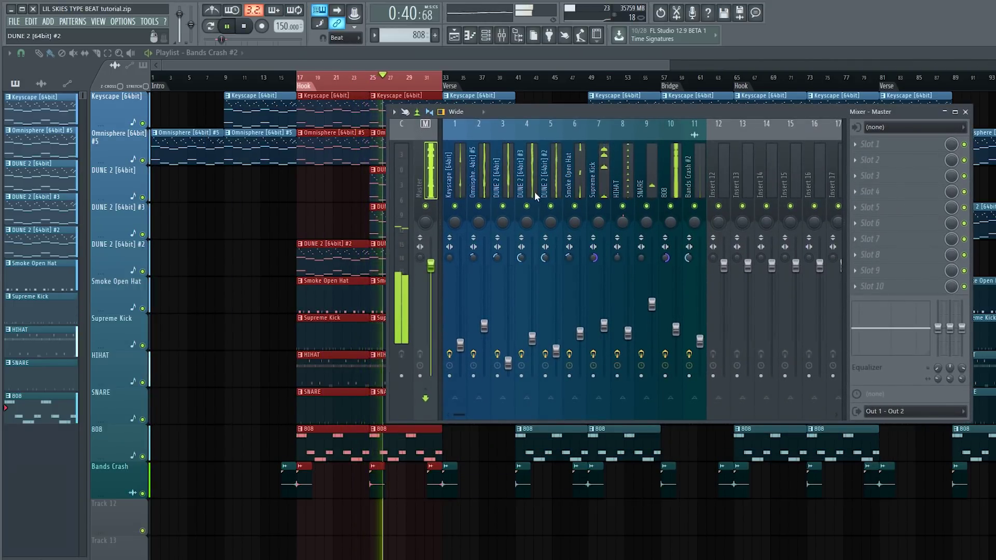
pyautogui.press('space')
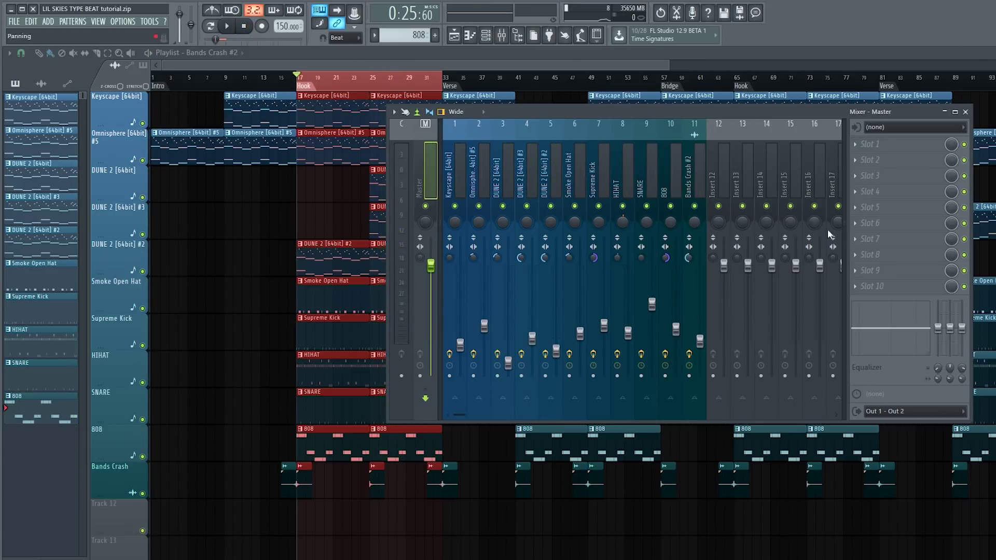
pyautogui.click(872, 286)
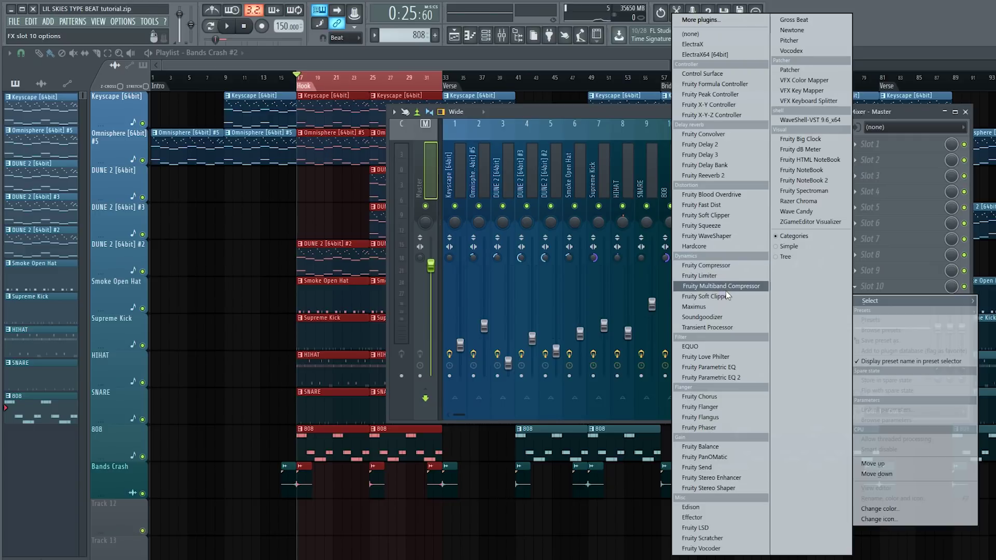
# - Load Maximus into Master slot 10, then pick Fruity Parametric EQ 2 from slot 9's plugin menu
pyautogui.click(722, 306)
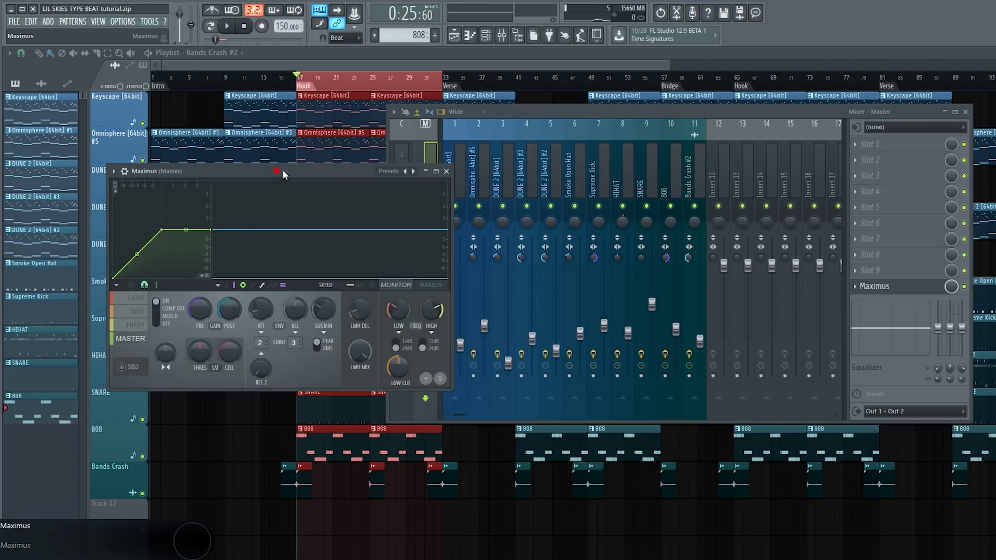
pyautogui.moveTo(283, 169); pyautogui.dragTo(658, 176)
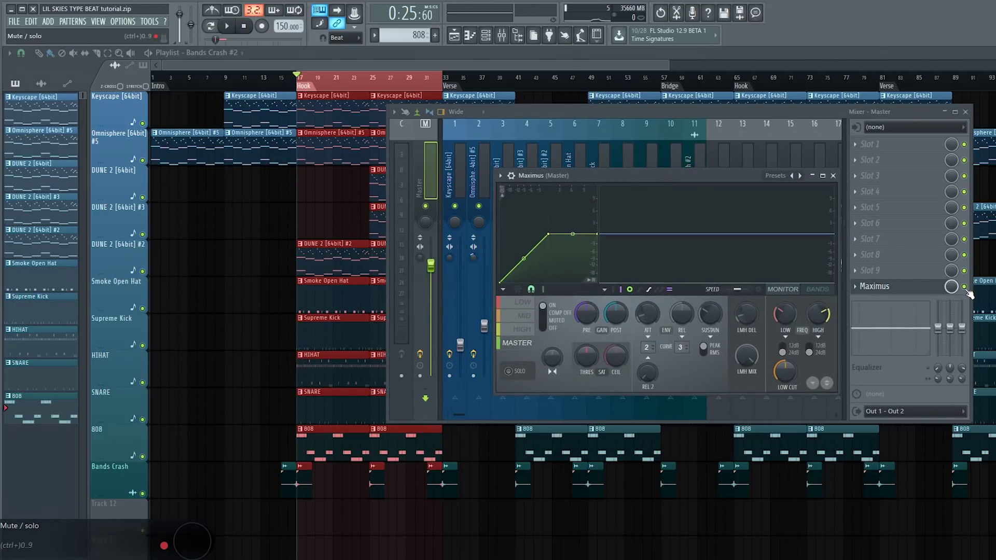
pyautogui.click(872, 286)
pyautogui.rightClick(863, 283)
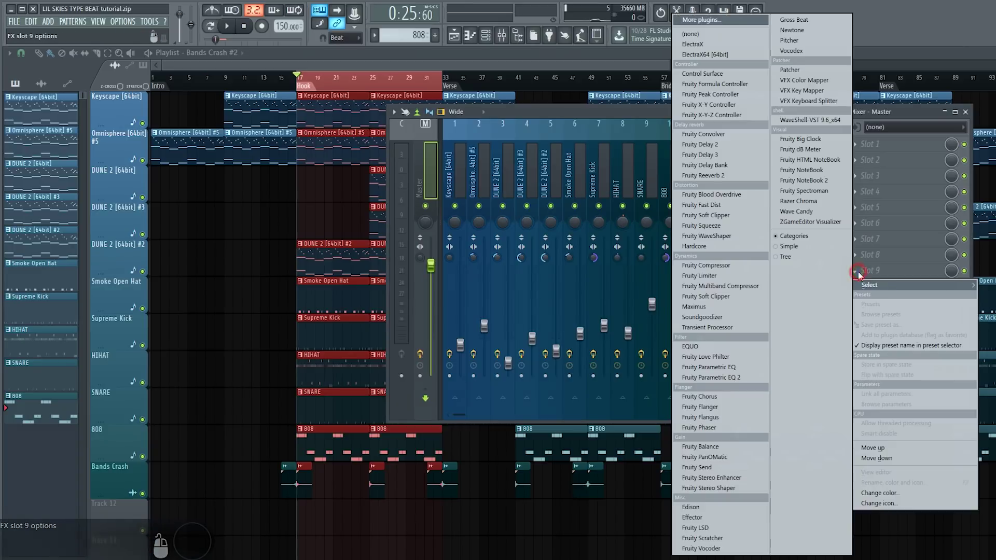
pyautogui.click(731, 378)
# - Load Fruity Parametric EQ 2 into Master slot 9, position its window, and preview the Hook
pyautogui.click(565, 77)
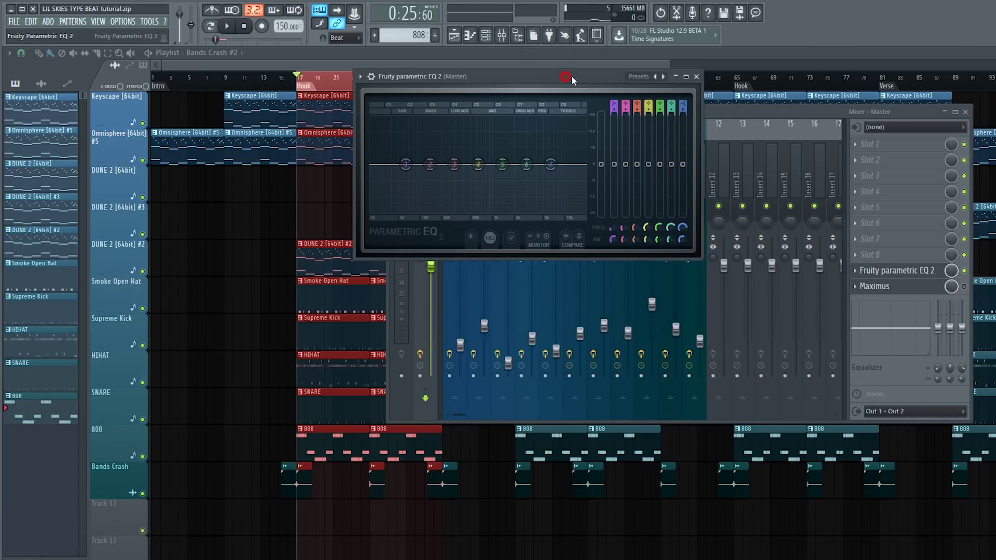
pyautogui.moveTo(571, 76); pyautogui.dragTo(661, 86)
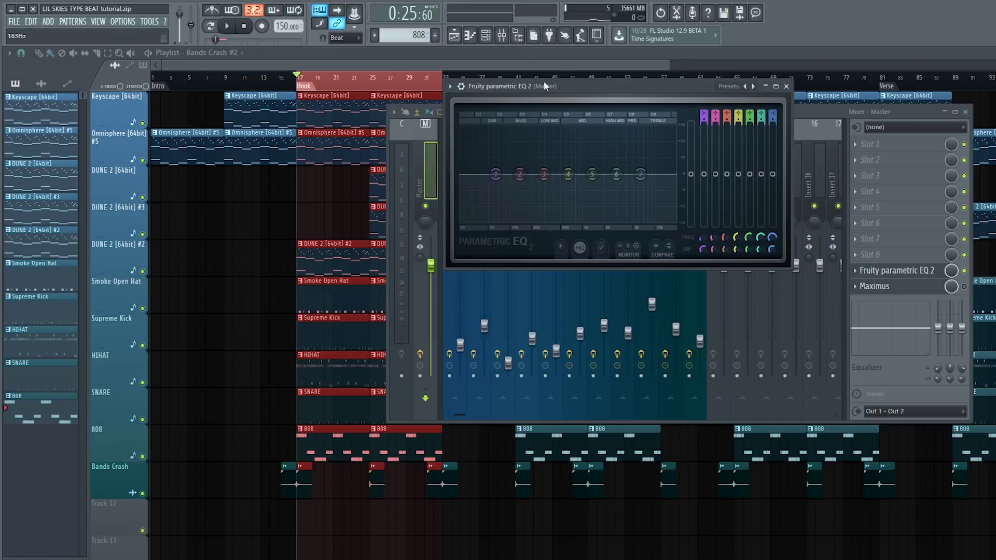
pyautogui.moveTo(573, 89); pyautogui.dragTo(558, 94)
pyautogui.press('space')
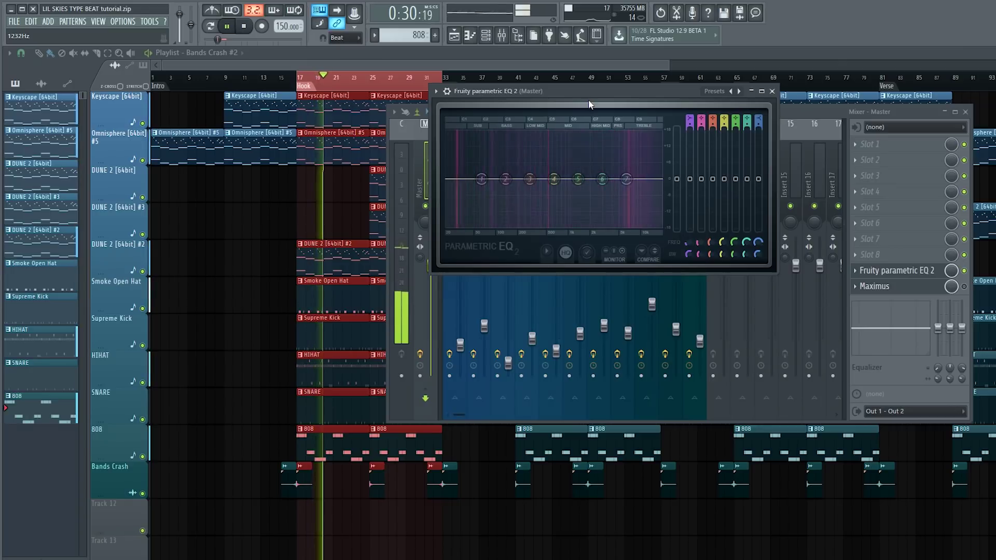
pyautogui.press('space')
pyautogui.moveTo(592, 96); pyautogui.dragTo(625, 99)
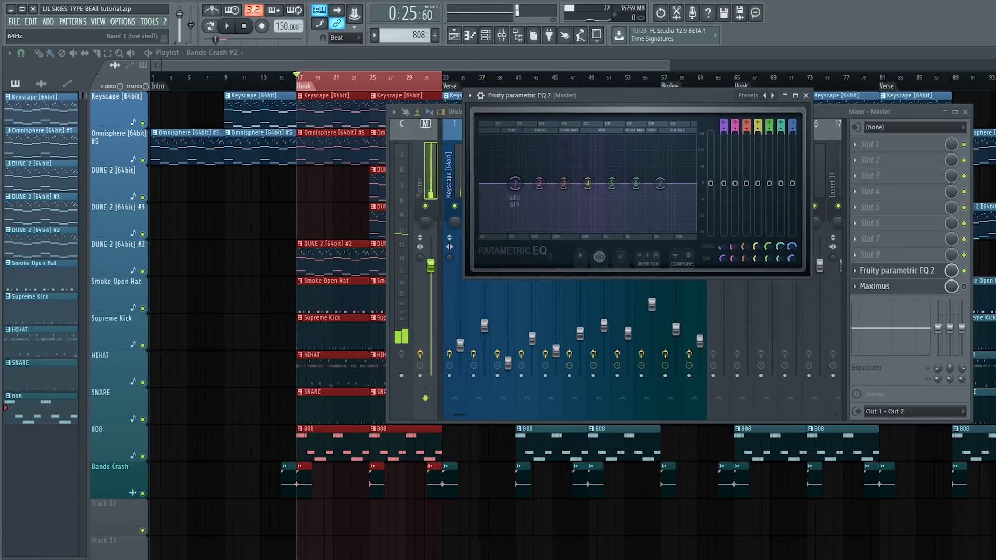
# - Cut the lows with EQ band 1 at about 31 Hz, audition it, and set its level near -12 dB
pyautogui.moveTo(516, 183); pyautogui.dragTo(491, 214)
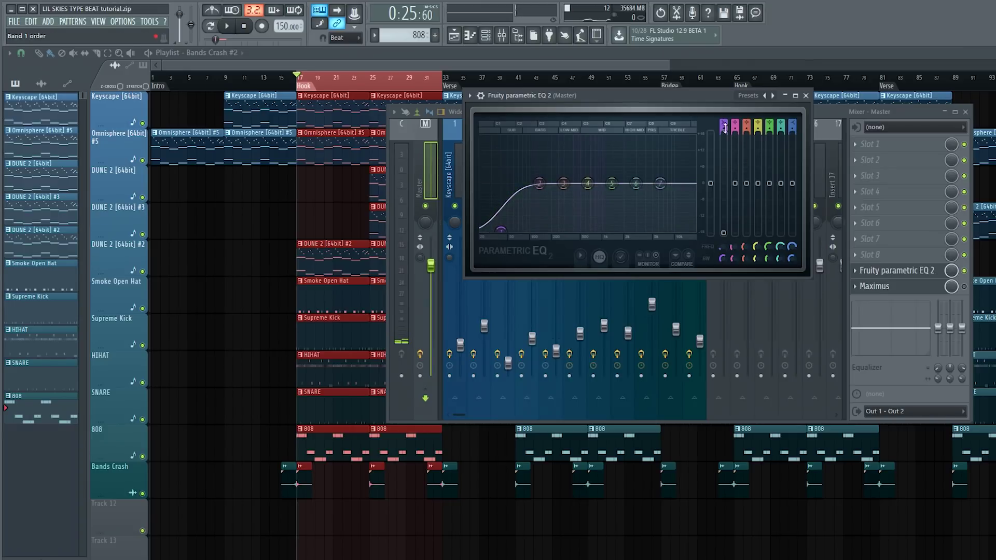
pyautogui.scroll(3, 725, 127)
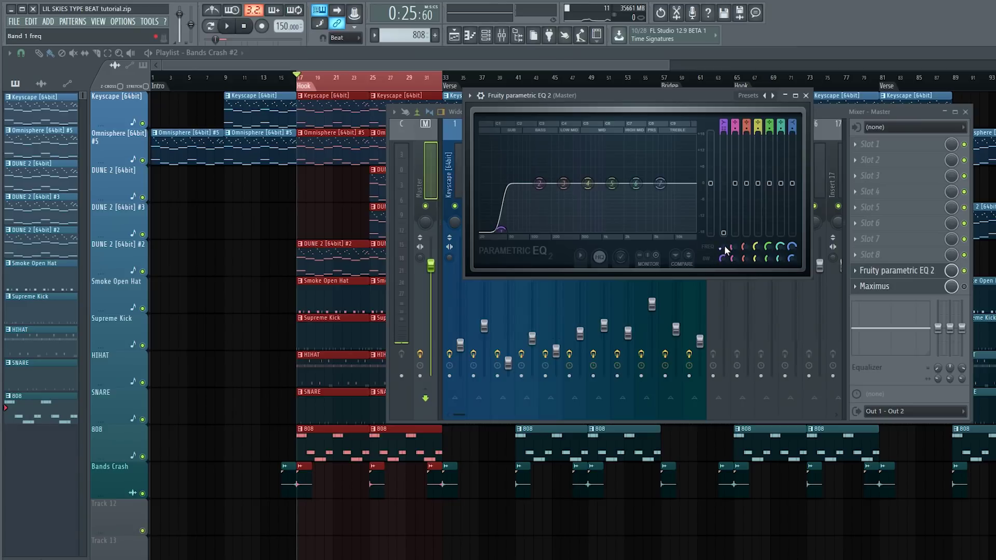
pyautogui.moveTo(726, 250); pyautogui.dragTo(726, 256)
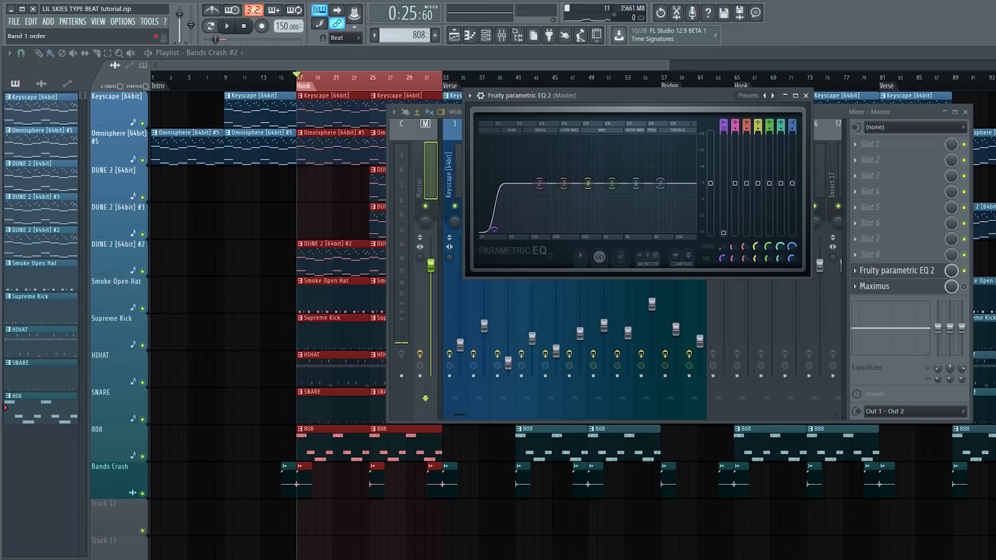
pyautogui.scroll(-3, 725, 128)
pyautogui.moveTo(720, 245); pyautogui.dragTo(720, 252)
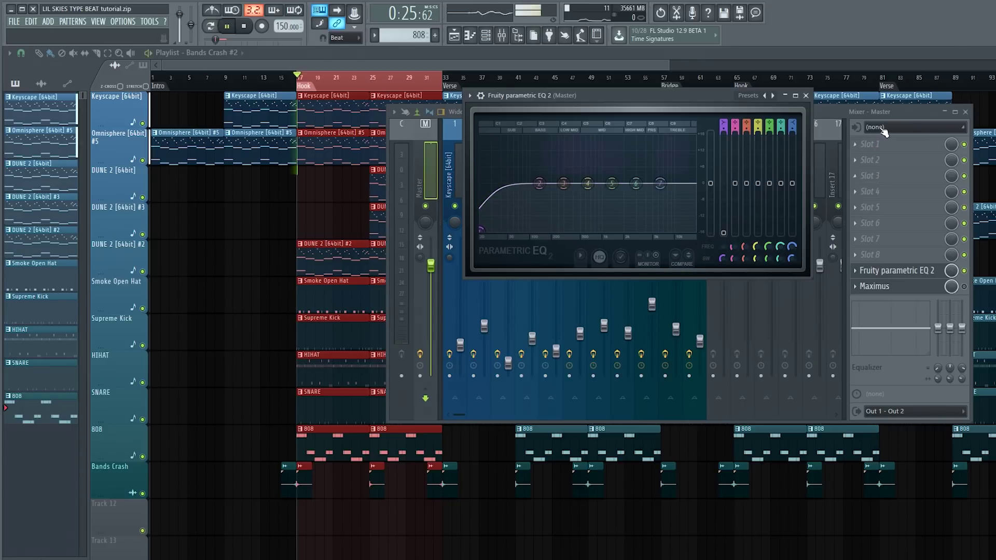
pyautogui.press('space')
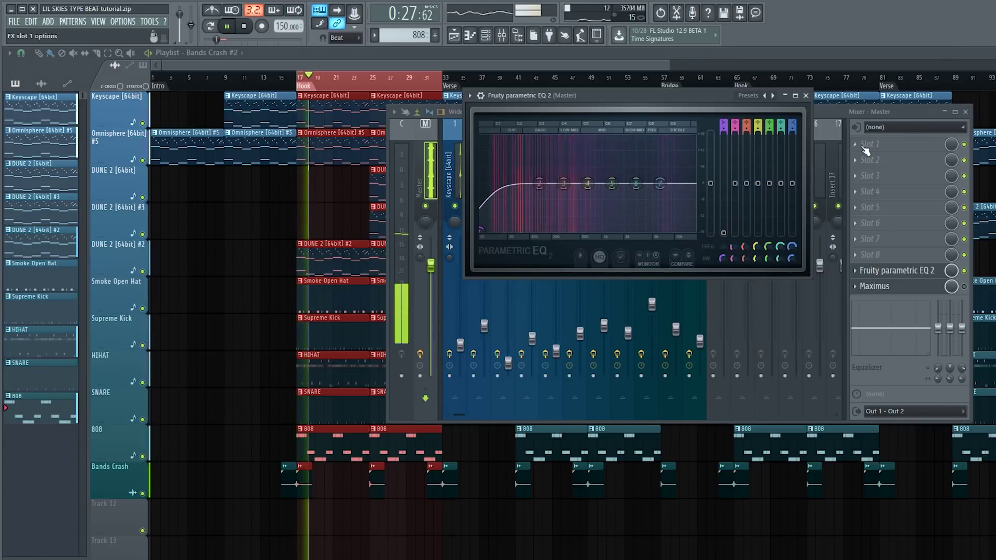
pyautogui.press('space')
pyautogui.moveTo(724, 235); pyautogui.dragTo(725, 216)
# - Switch the Maximus effect off, move the EQ window left of the mixer, and reopen Maximus
pyautogui.click(911, 286)
pyautogui.click(912, 286)
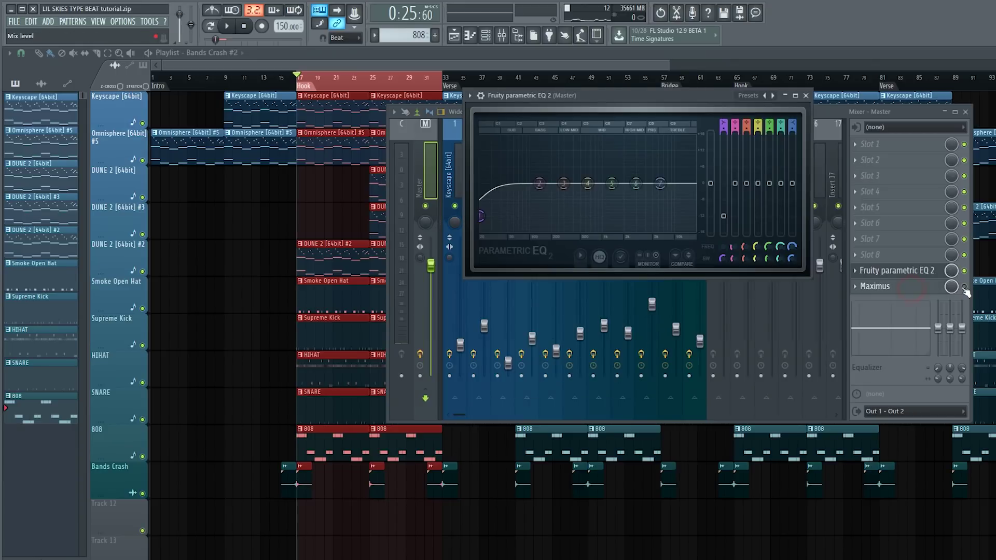
pyautogui.click(964, 287)
pyautogui.moveTo(652, 97); pyautogui.dragTo(455, 133)
pyautogui.click(912, 287)
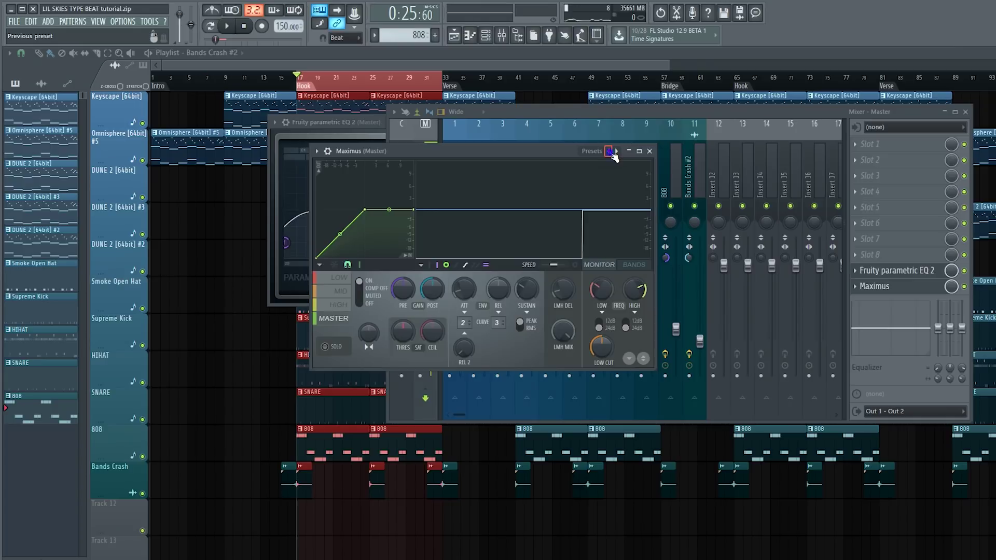
# - Load the Master aid 1 Maximus preset and play the Hook to hear it
pyautogui.click(610, 151)
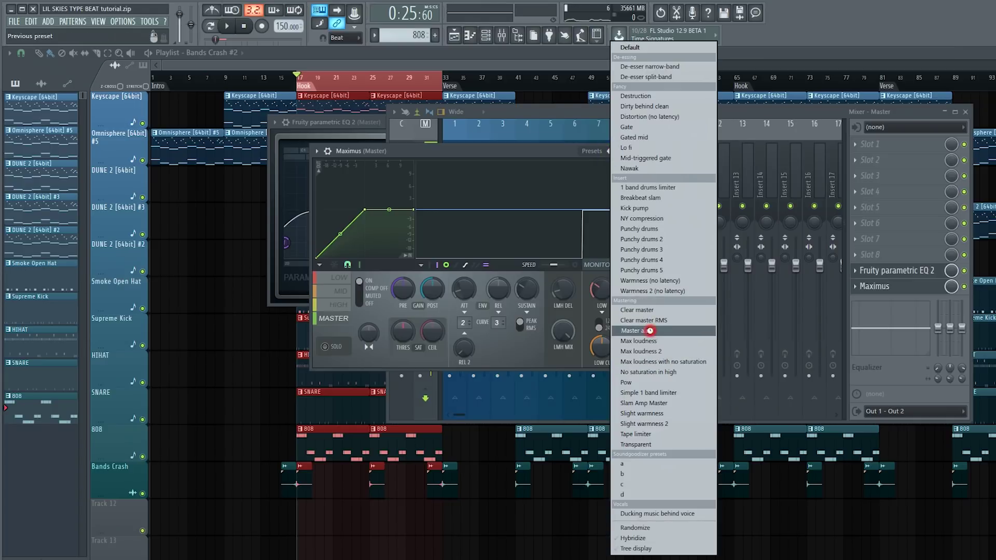
pyautogui.click(638, 331)
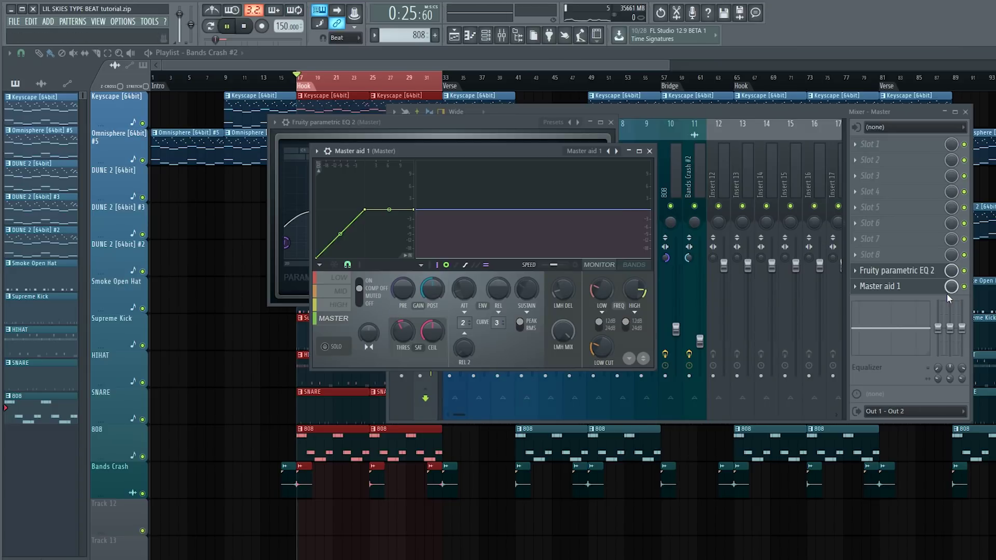
pyautogui.press('space')
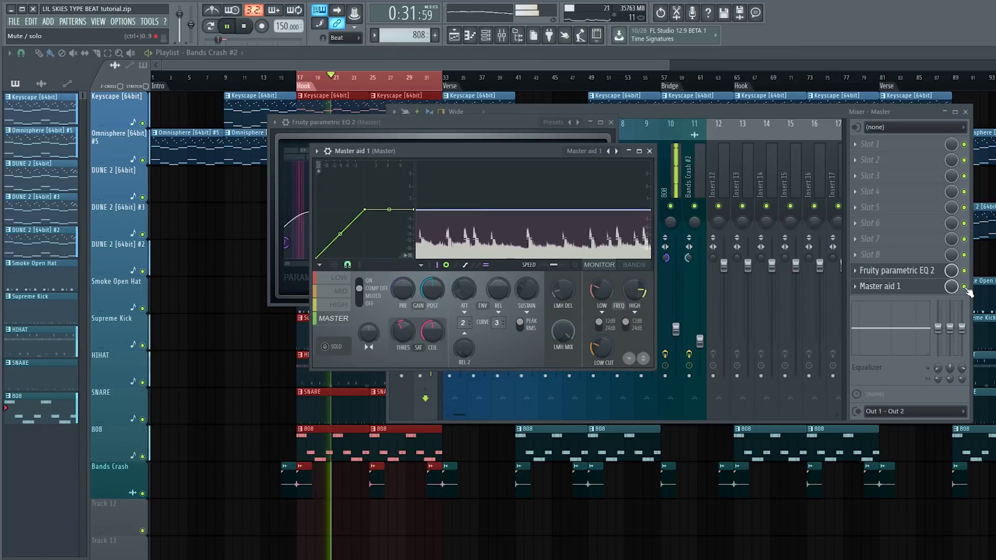
pyautogui.click(965, 288)
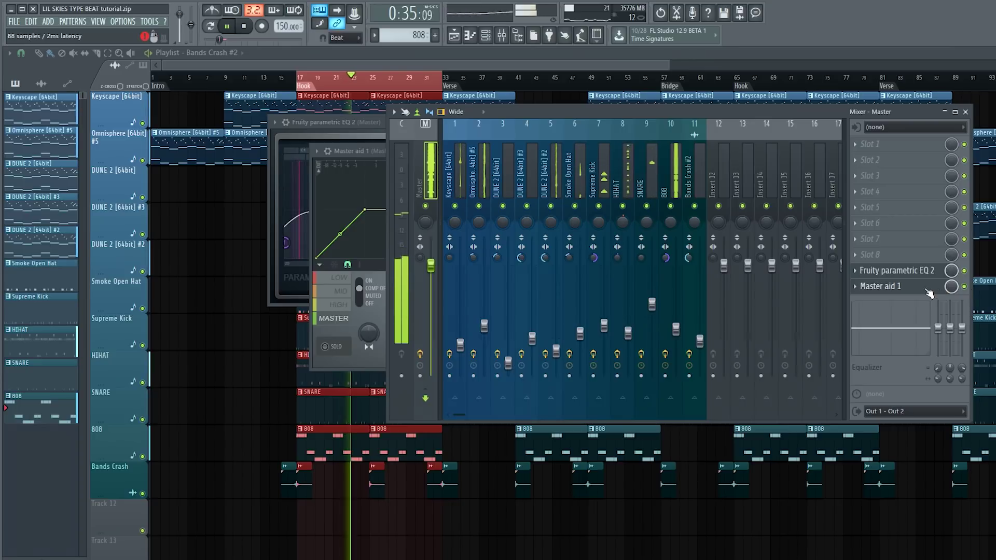
pyautogui.press('space')
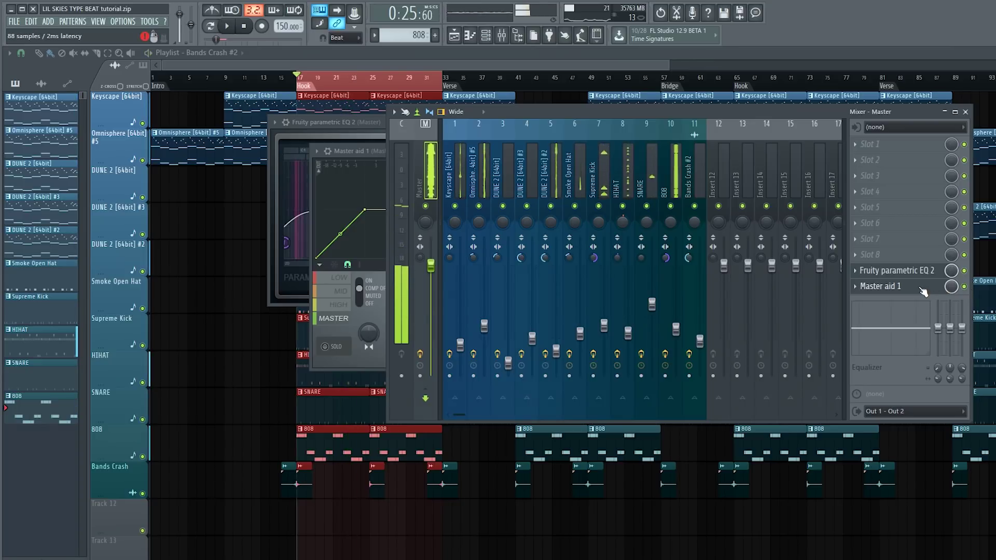
pyautogui.click(880, 287)
# - Bring Master aid 1 forward, toggle between the LOW and MASTER bands ending on LOW, and audition
pyautogui.click(880, 287)
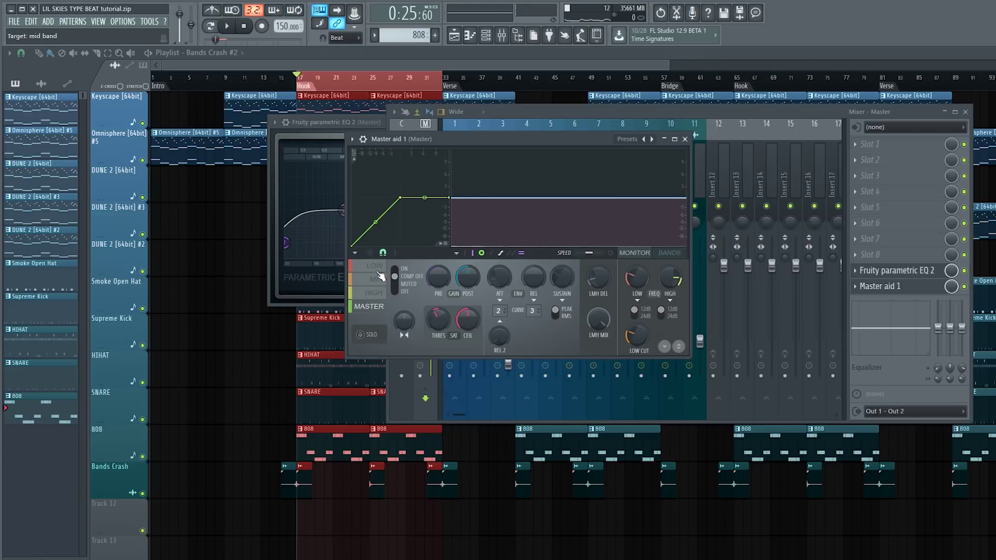
pyautogui.click(377, 266)
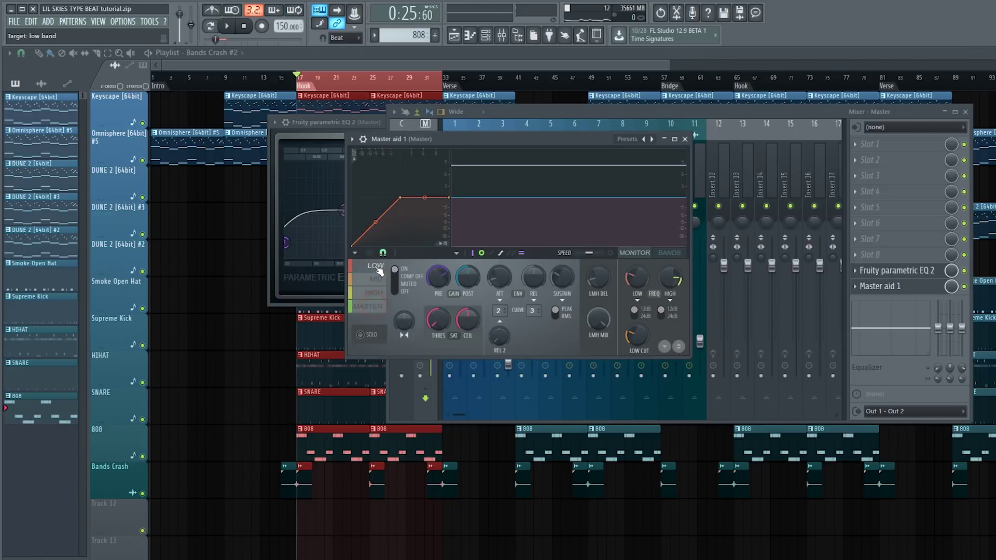
pyautogui.click(379, 309)
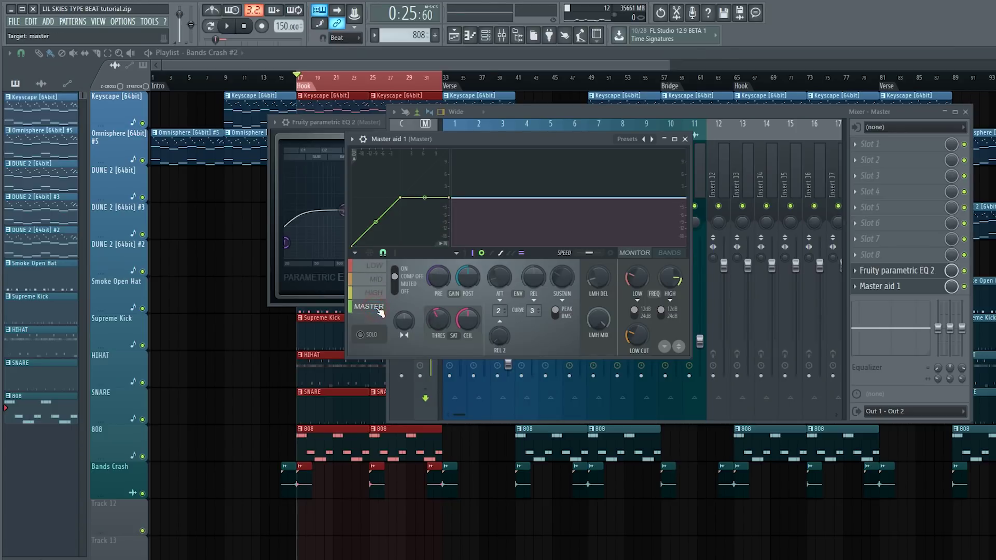
pyautogui.click(376, 267)
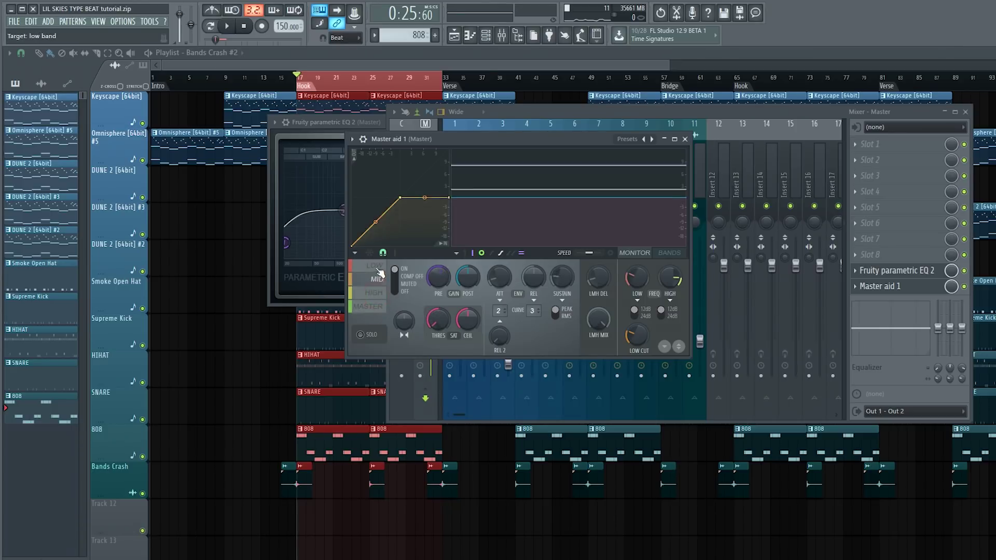
pyautogui.click(376, 311)
pyautogui.click(376, 267)
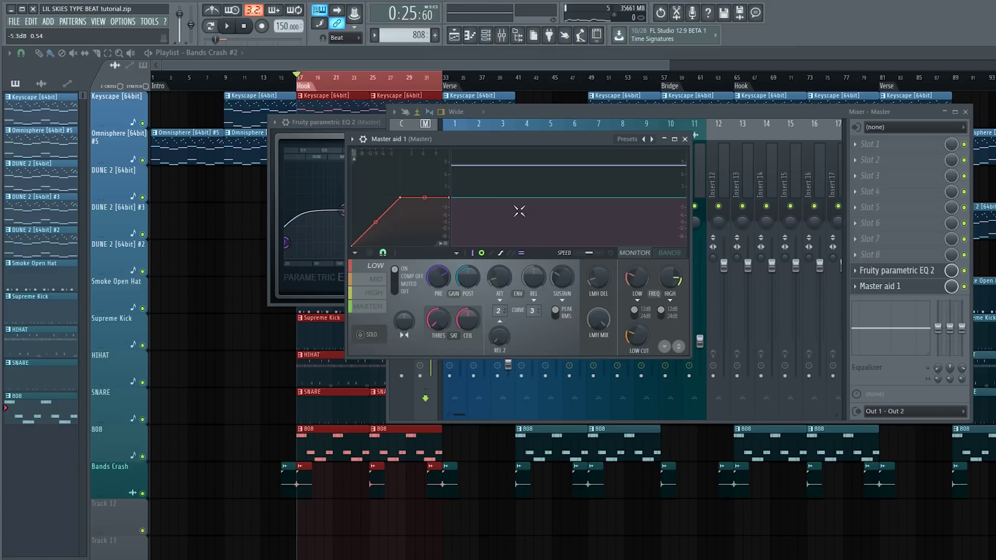
pyautogui.press('space')
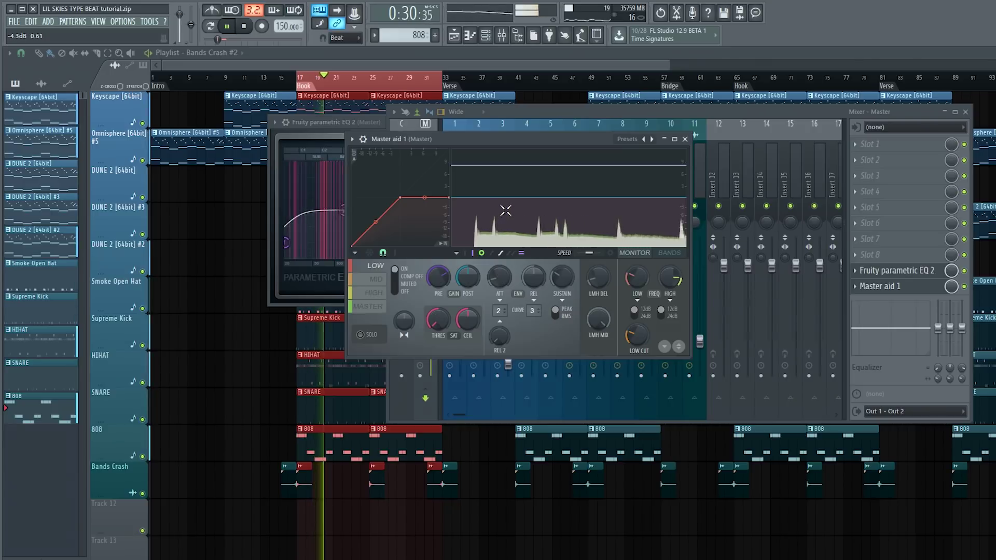
pyautogui.press('space')
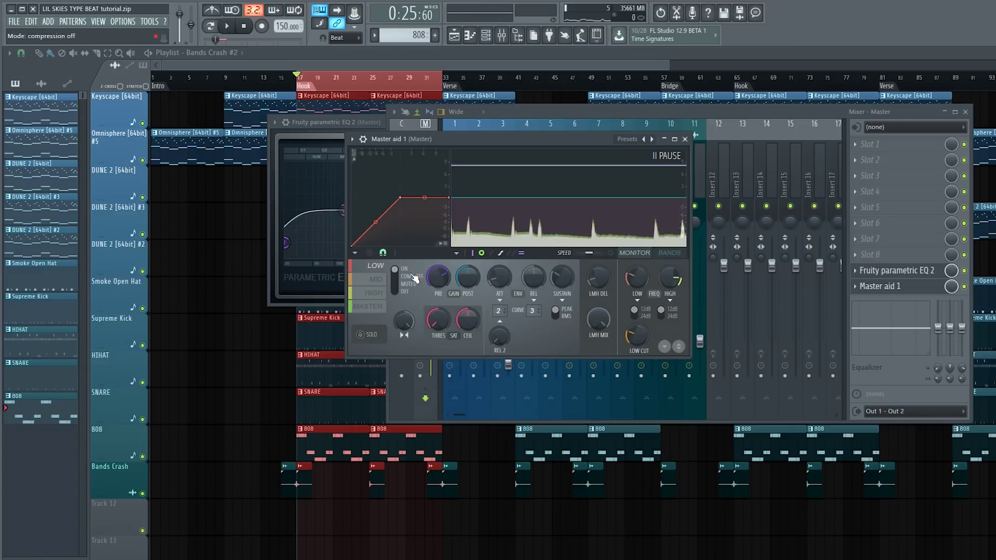
# - Turn on the low band's compression, add a curve point near -11 dB, and lower the upper point
pyautogui.click(406, 274)
pyautogui.rightClick(383, 217)
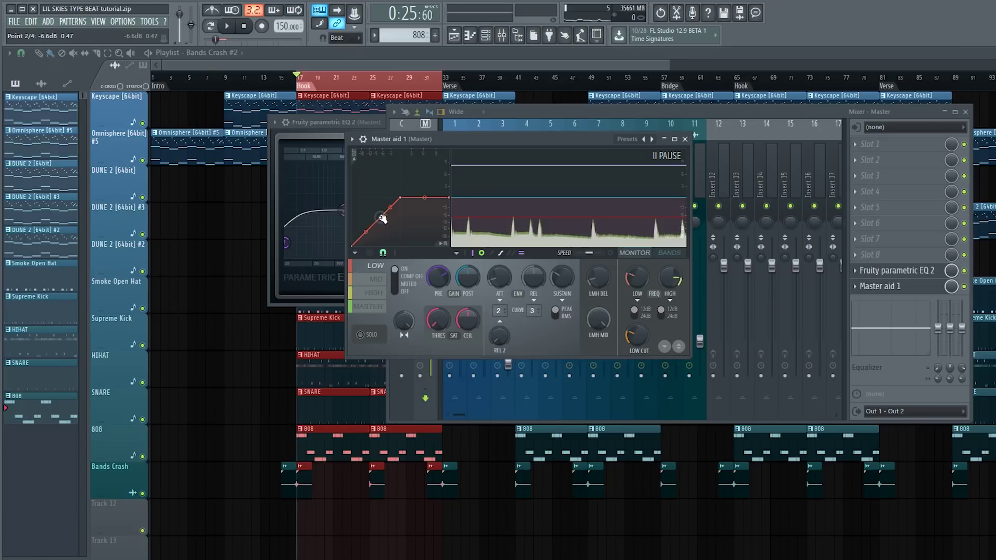
pyautogui.moveTo(383, 216); pyautogui.dragTo(373, 226)
pyautogui.moveTo(402, 199); pyautogui.dragTo(402, 203)
pyautogui.press('space')
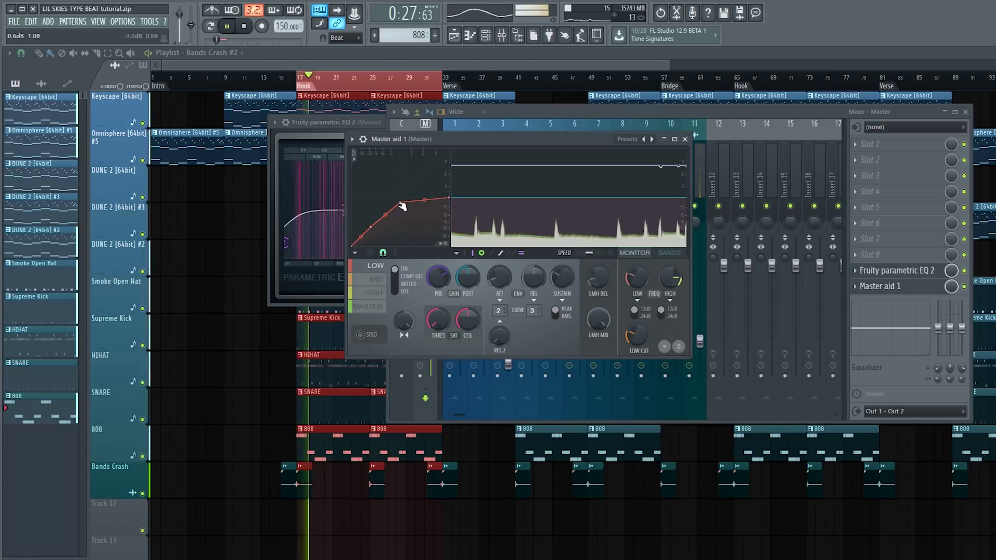
pyautogui.moveTo(400, 203); pyautogui.dragTo(401, 213)
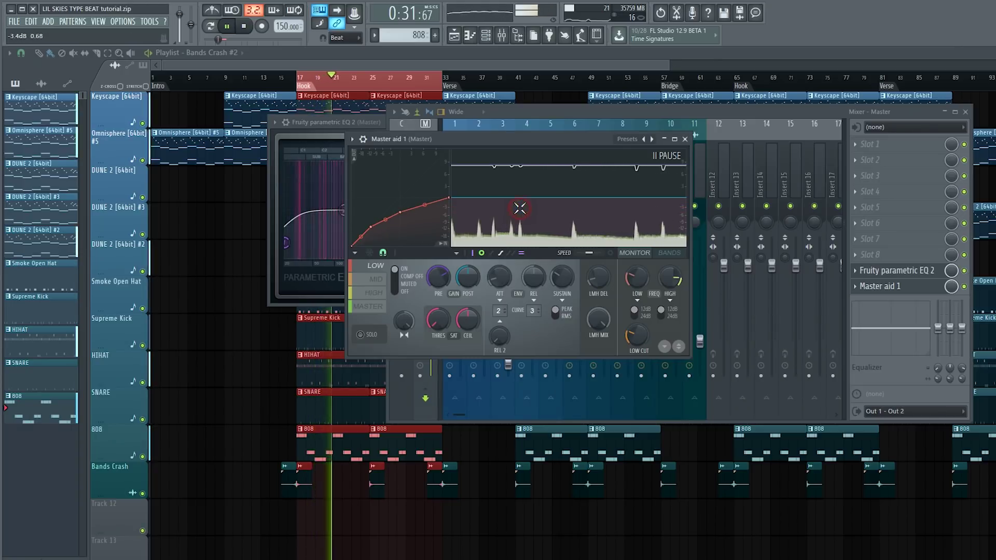
pyautogui.press('space')
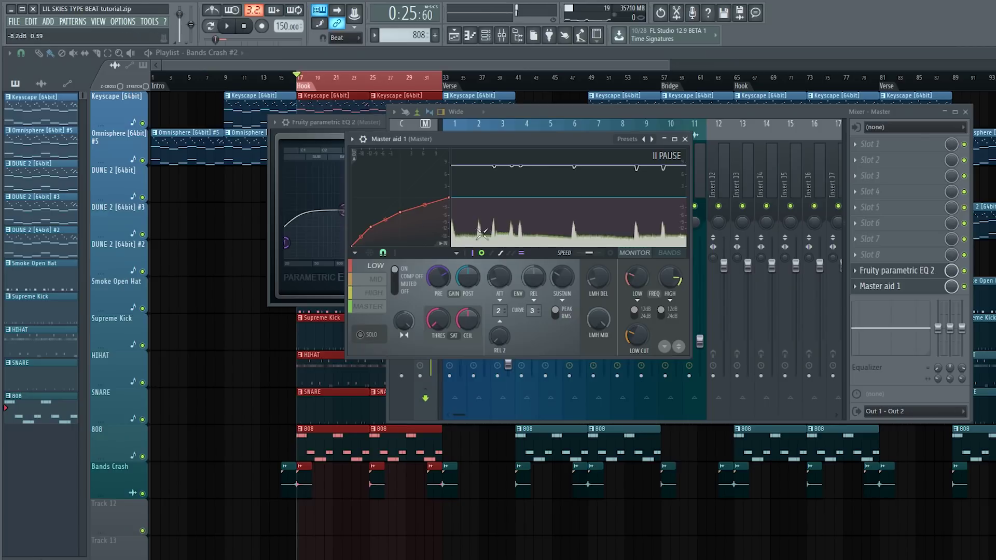
pyautogui.click(380, 281)
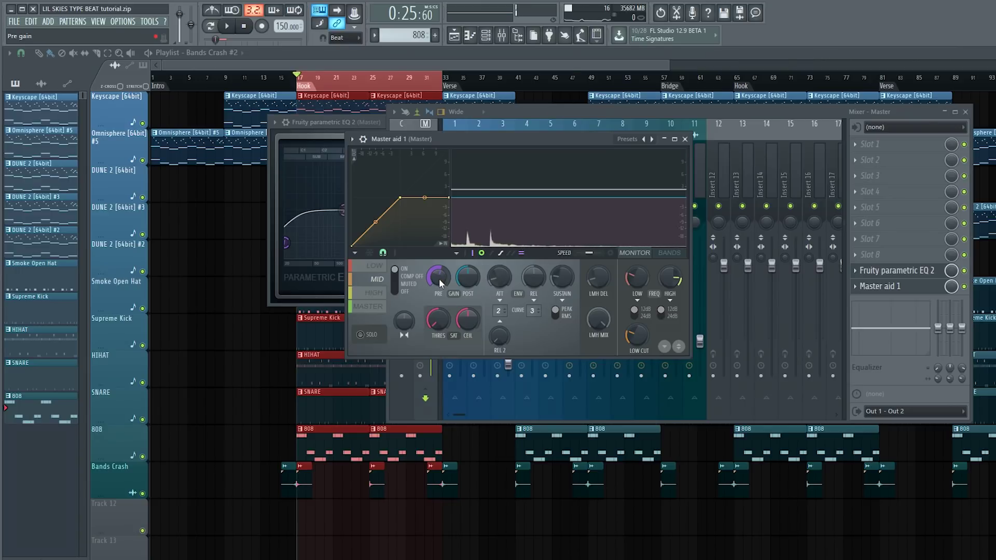
# - Lower the mid band's pre gain to 1.0 dB, solo it, and widen its stereo separation to about 15%
pyautogui.moveTo(439, 279); pyautogui.dragTo(439, 278)
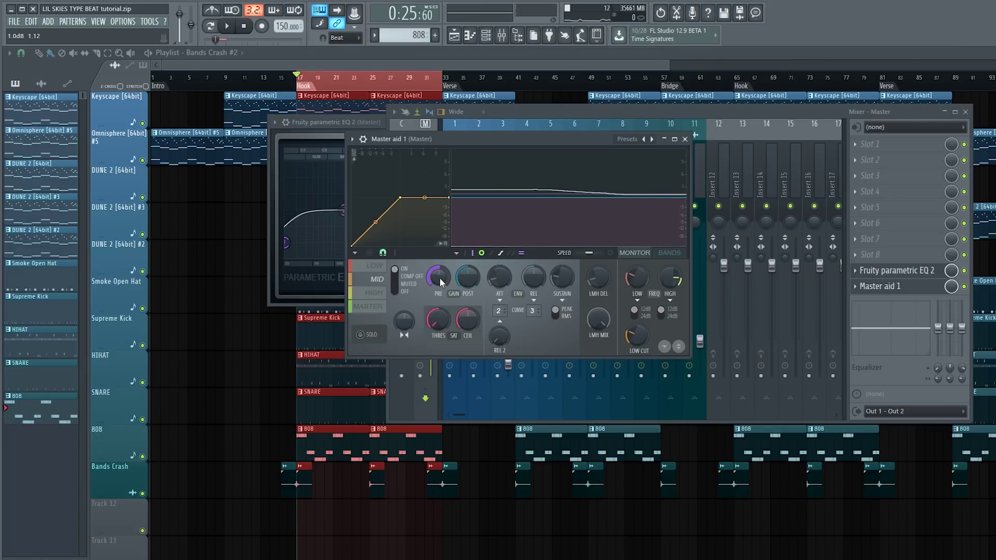
pyautogui.click(369, 334)
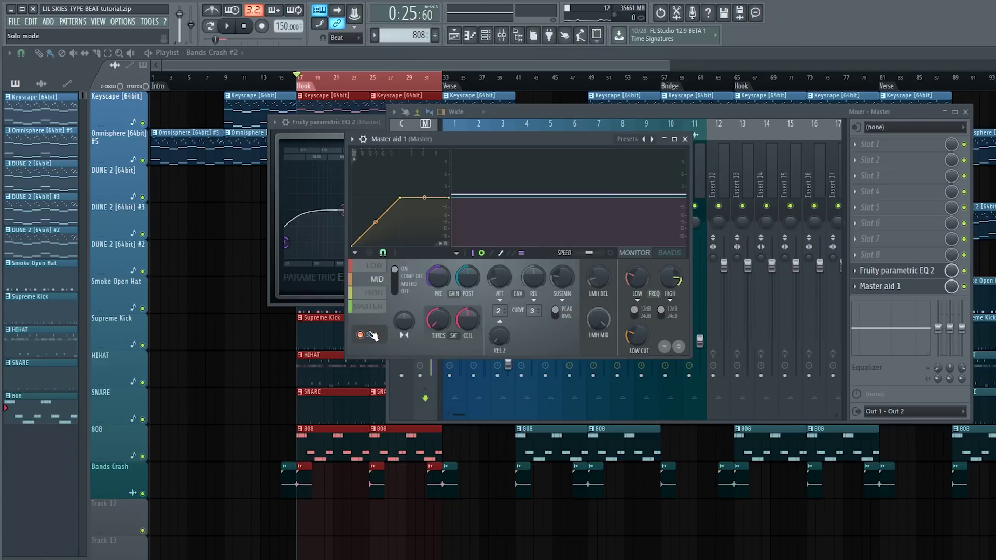
pyautogui.click(400, 324)
pyautogui.press('space')
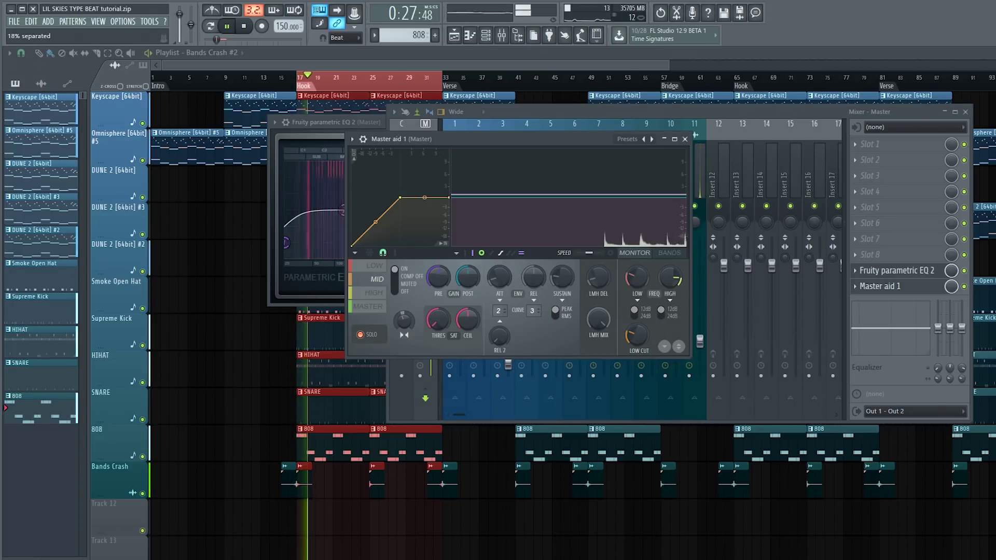
pyautogui.moveTo(400, 323)
pyautogui.mouseDown()
pyautogui.moveTo(400, 312)
pyautogui.moveTo(400, 331)
pyautogui.mouseUp()
pyautogui.press('space')
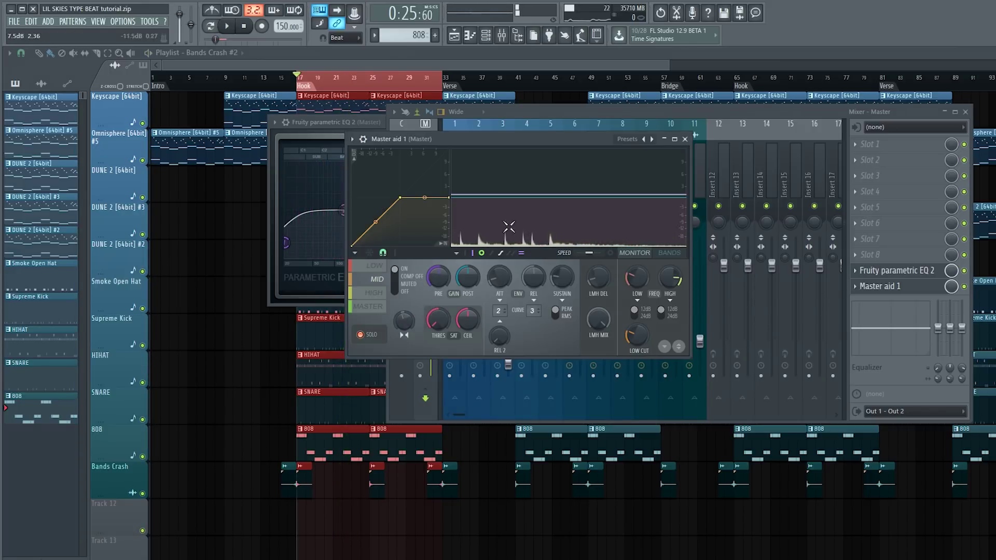
pyautogui.moveTo(357, 242); pyautogui.dragTo(362, 238)
# - Drag mid-band curve point 2 to about -24.7 dB and point 3 to about -3 dB, auditioning each
pyautogui.click(363, 237)
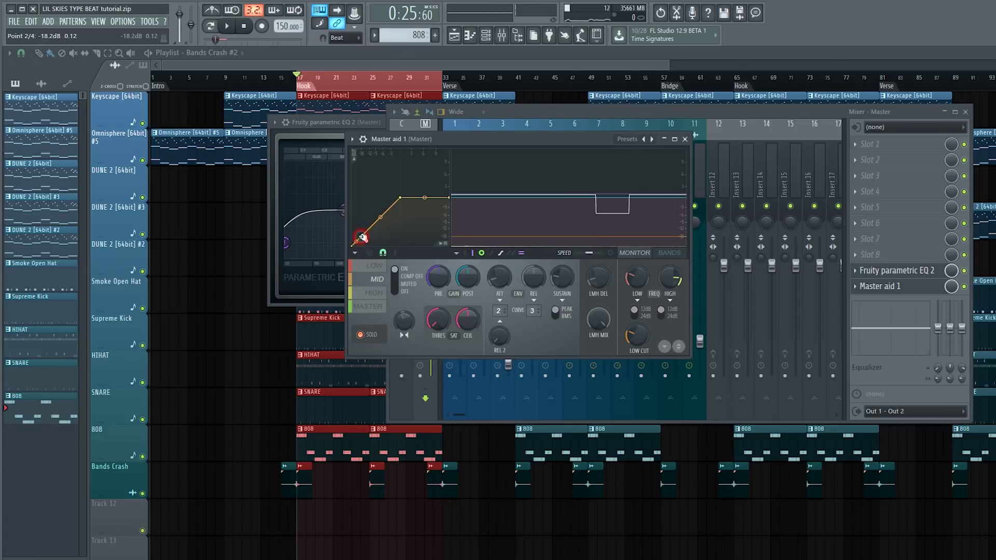
pyautogui.press('space')
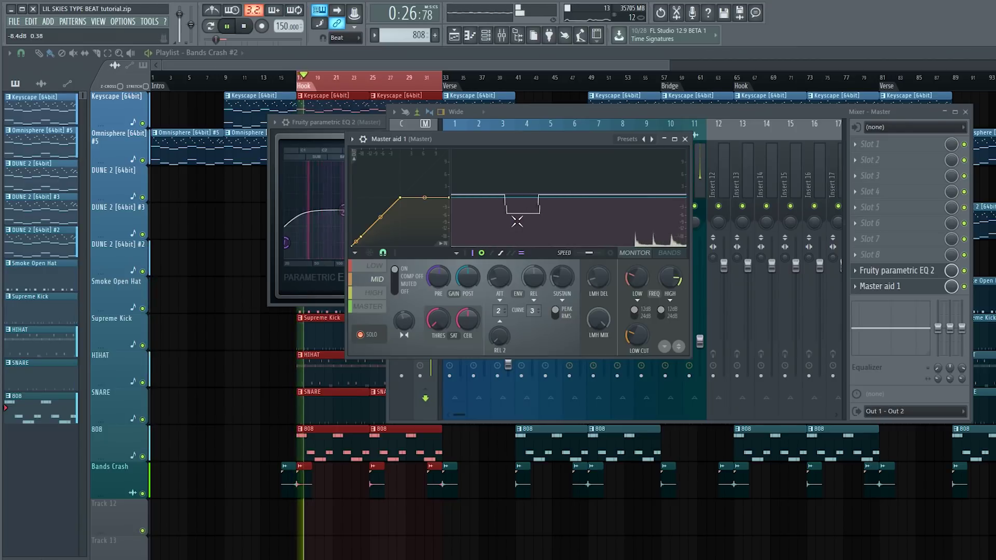
pyautogui.press('space')
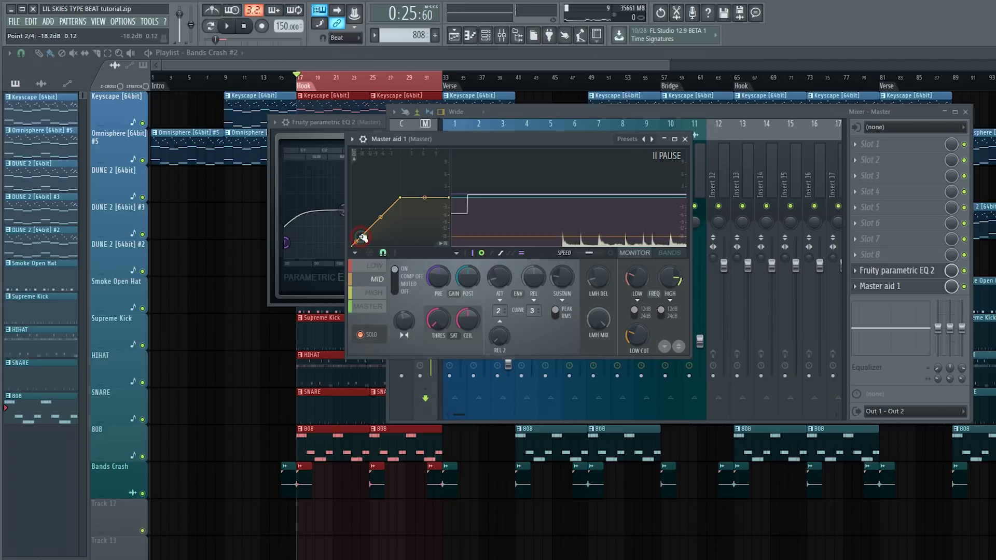
pyautogui.moveTo(360, 239); pyautogui.dragTo(358, 241)
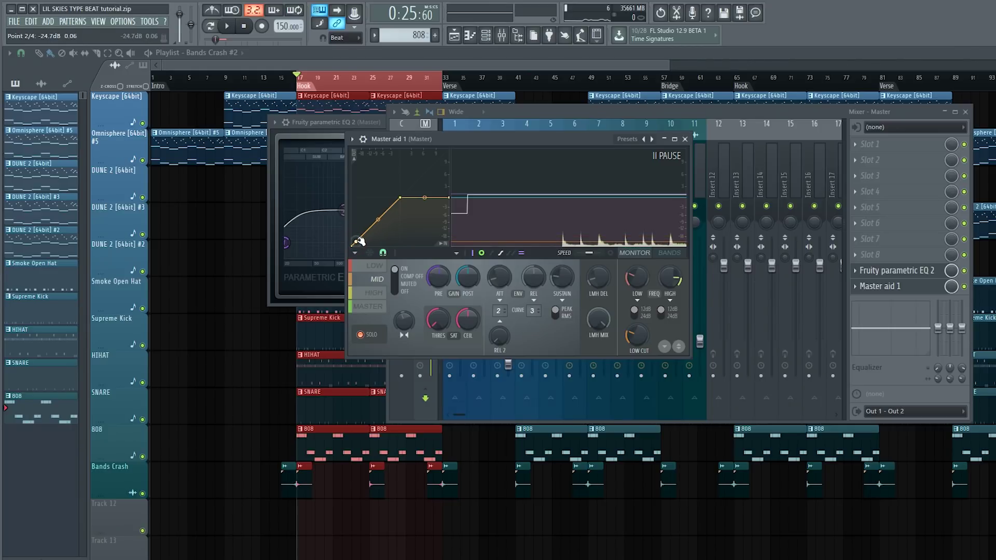
pyautogui.moveTo(401, 197); pyautogui.dragTo(400, 220)
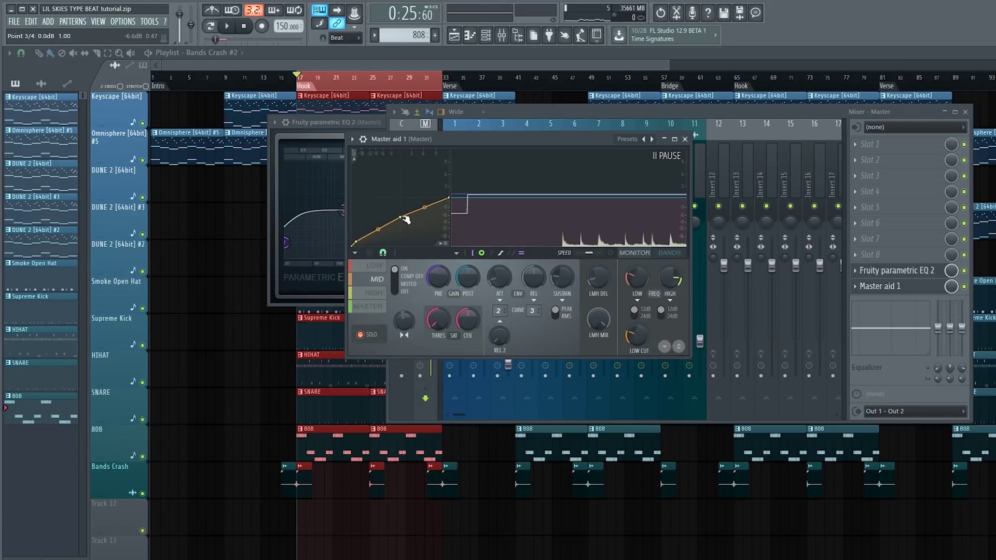
pyautogui.press('space')
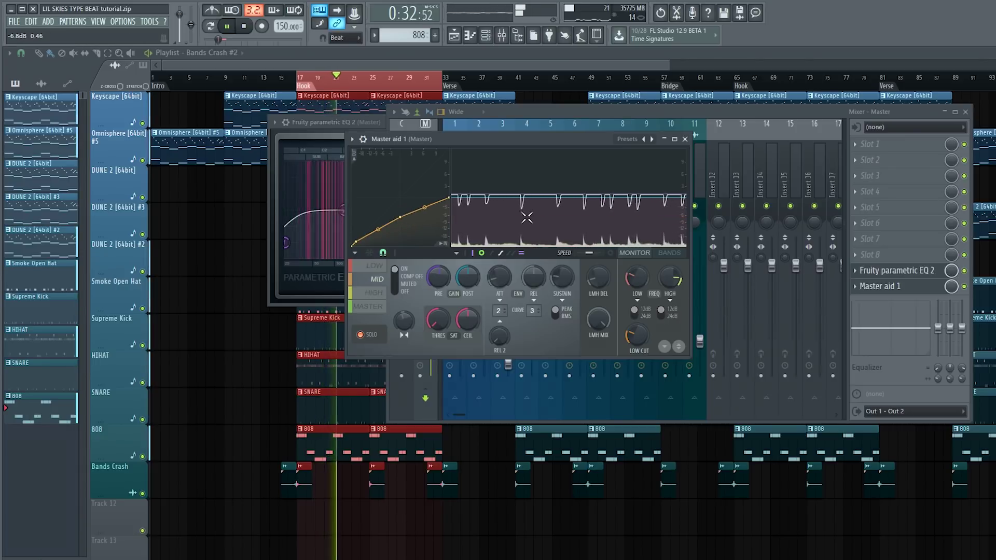
pyautogui.press('space')
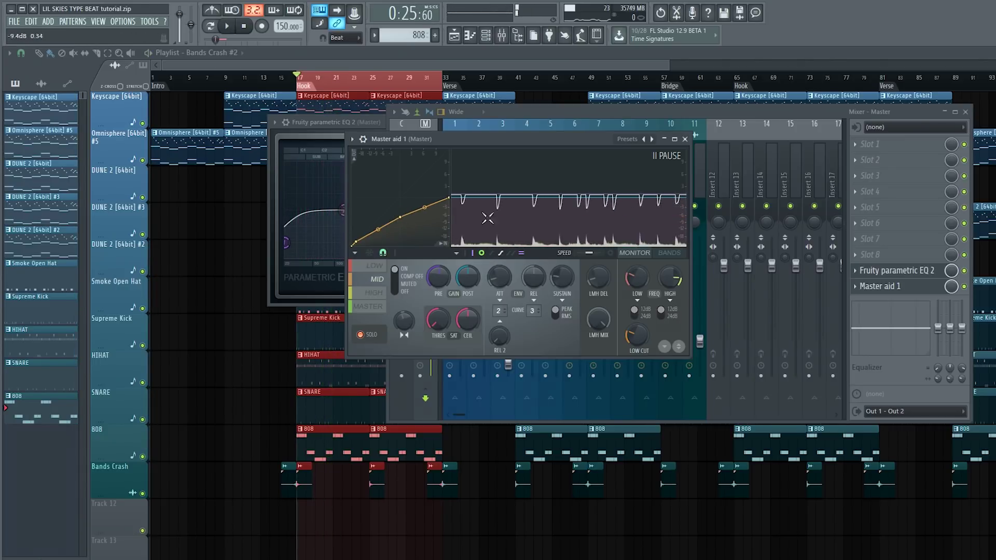
pyautogui.click(375, 294)
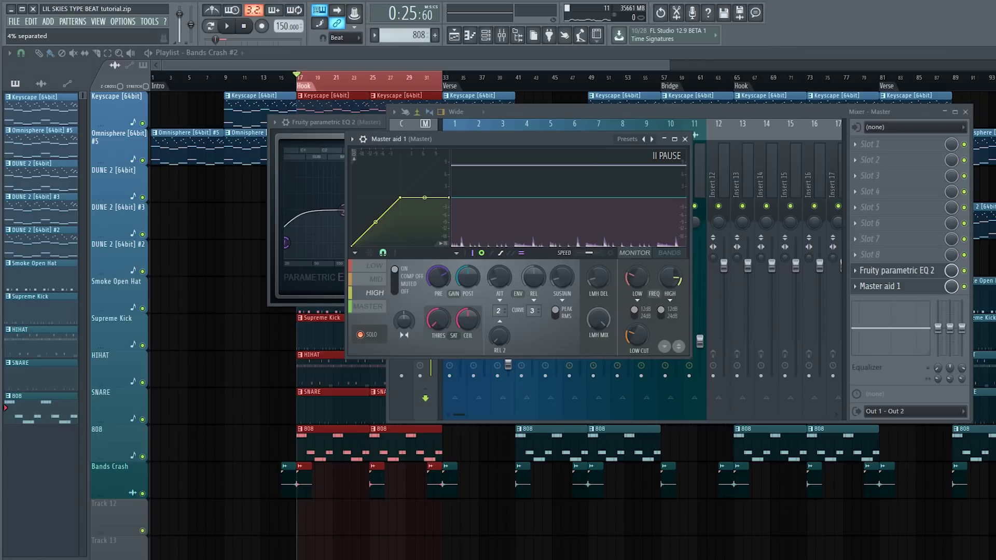
pyautogui.press('space')
pyautogui.scroll(2, 218, 39)
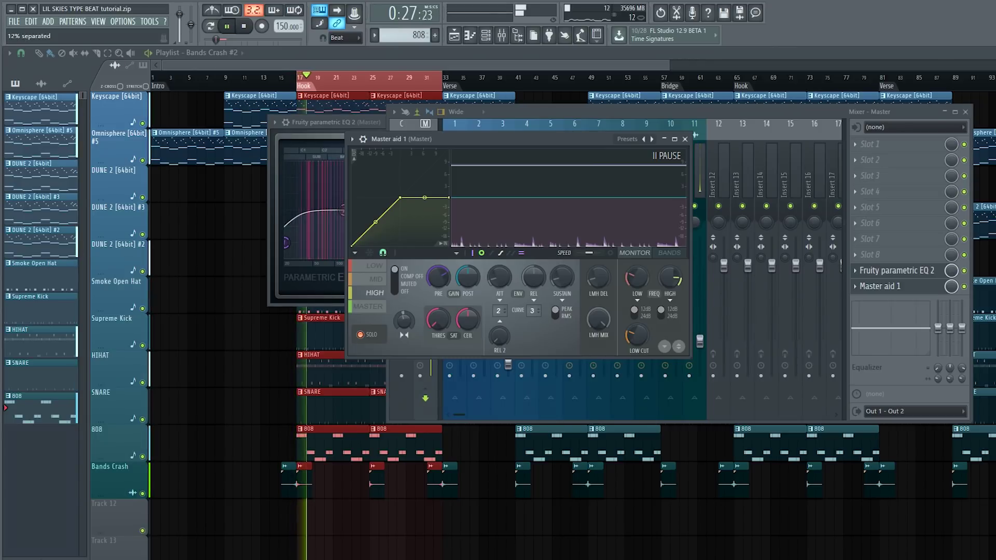
pyautogui.scroll(1, 218, 39)
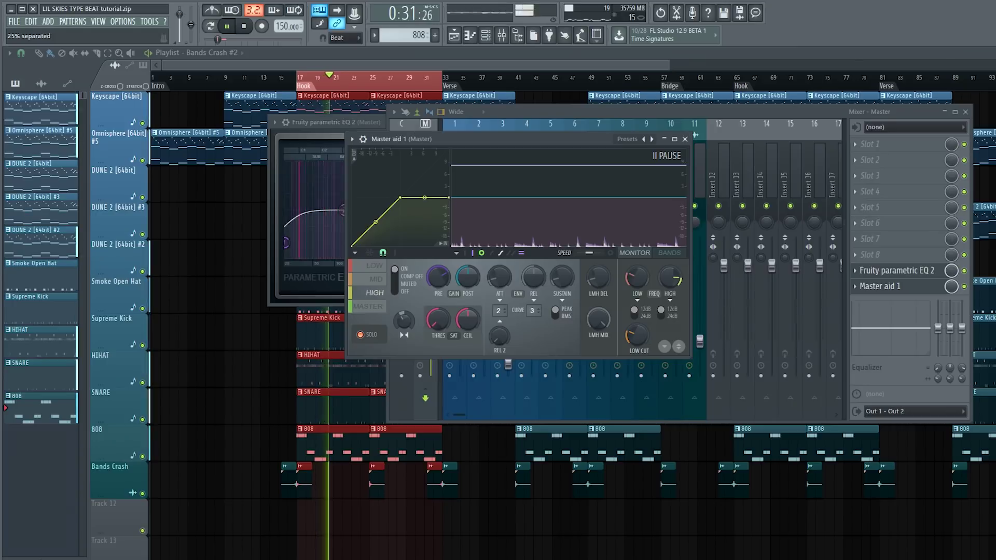
pyautogui.rightClick(403, 320)
pyautogui.press('space')
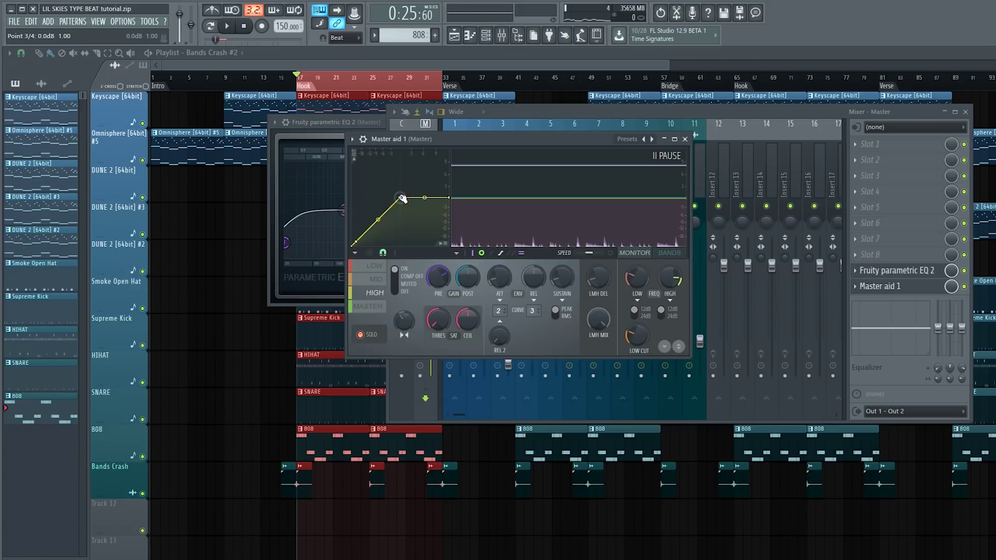
# - Pull the high band's third curve point down to -INF dB while auditioning the Hook
pyautogui.moveTo(402, 198); pyautogui.dragTo(401, 208)
pyautogui.press('space')
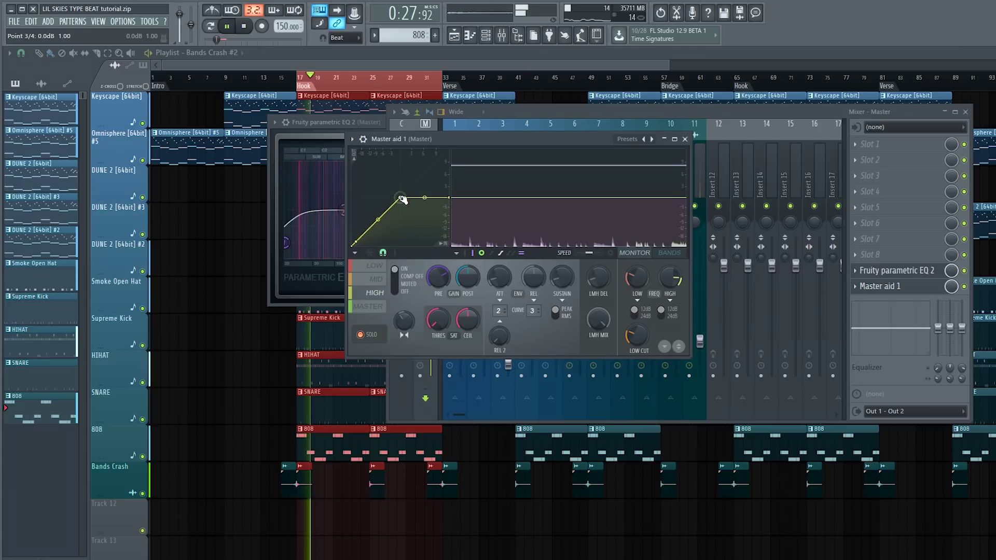
pyautogui.moveTo(402, 208)
pyautogui.mouseDown()
pyautogui.moveTo(402, 243)
pyautogui.moveTo(400, 220)
pyautogui.mouseUp()
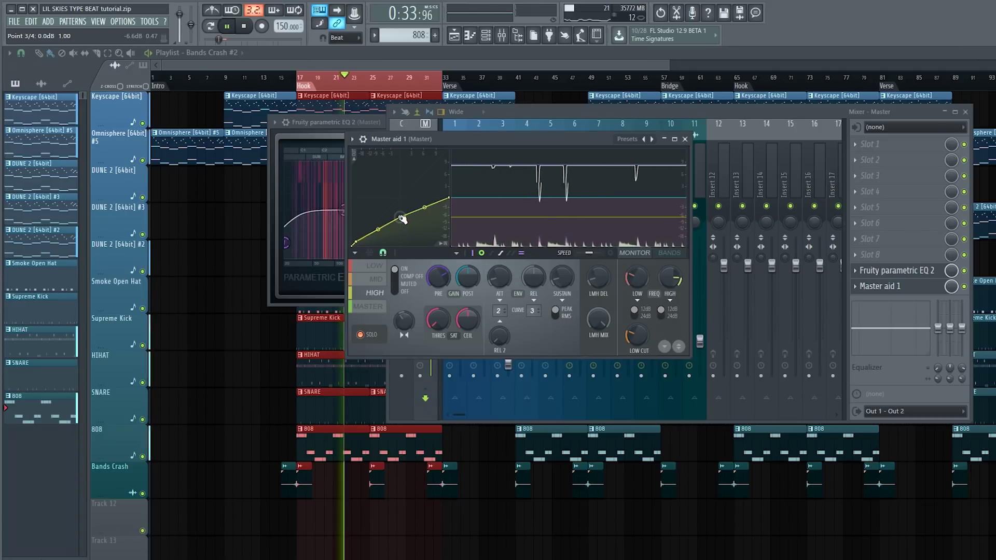
pyautogui.press('space')
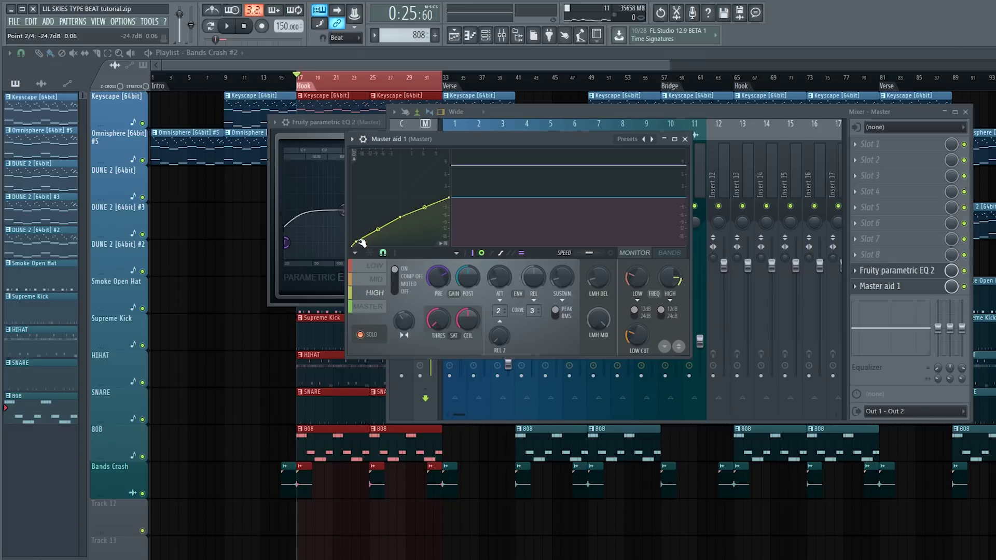
# - Review the low, mid and high band curves, auditioning the mid, then target the master band
pyautogui.click(375, 267)
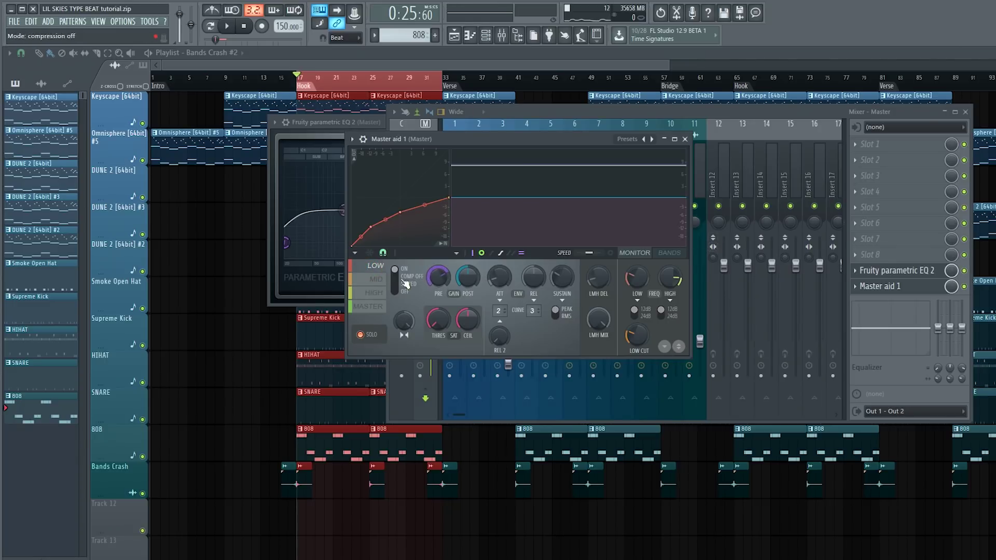
pyautogui.click(377, 279)
pyautogui.press('space')
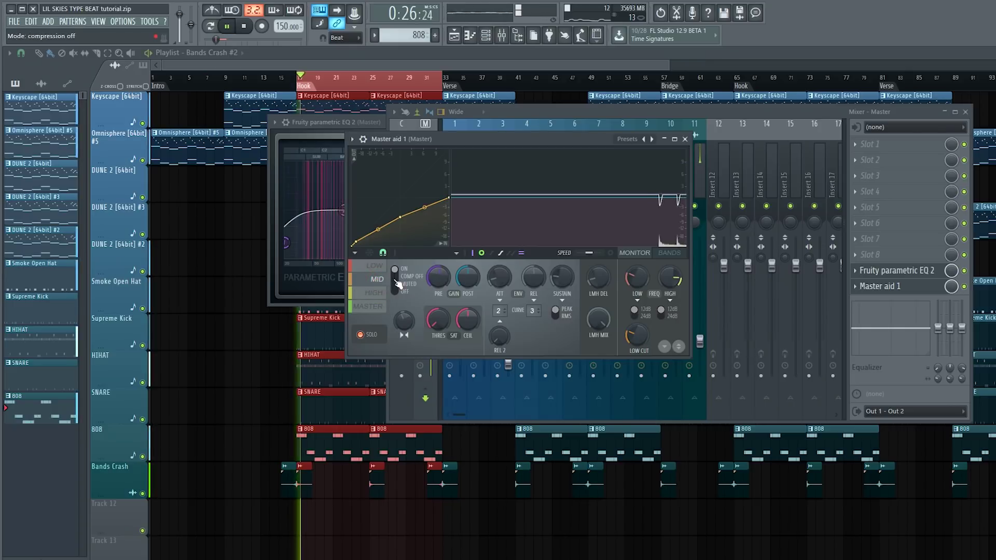
pyautogui.press('space')
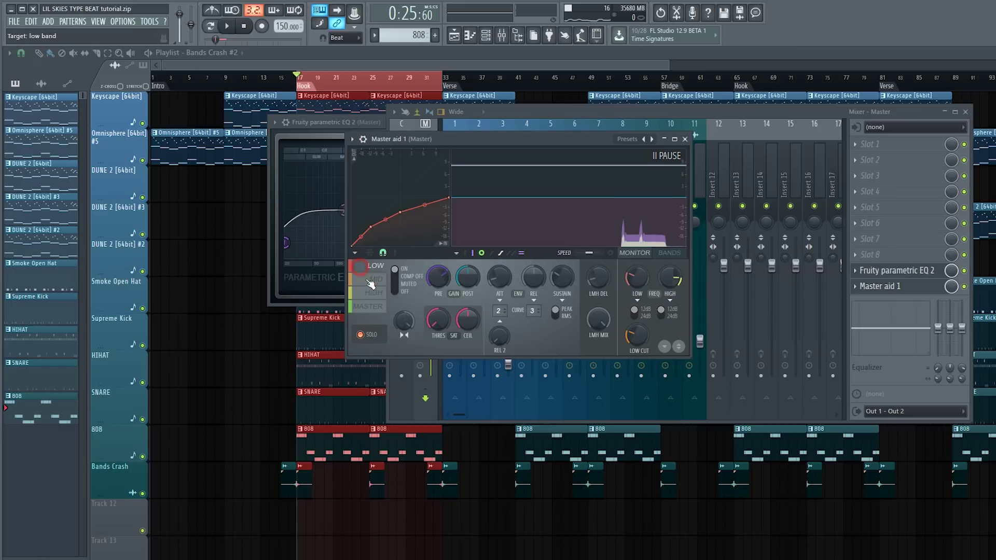
pyautogui.click(374, 293)
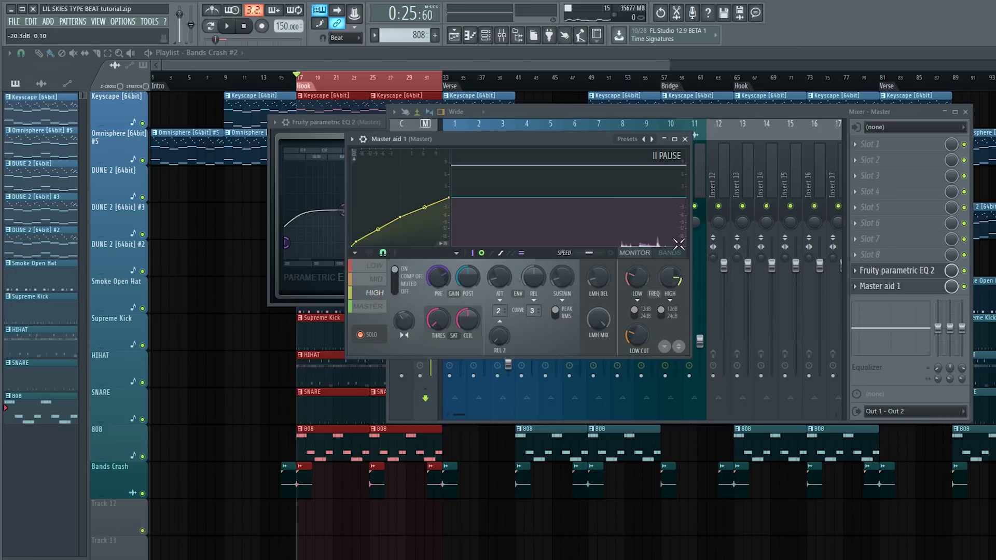
pyautogui.click(369, 306)
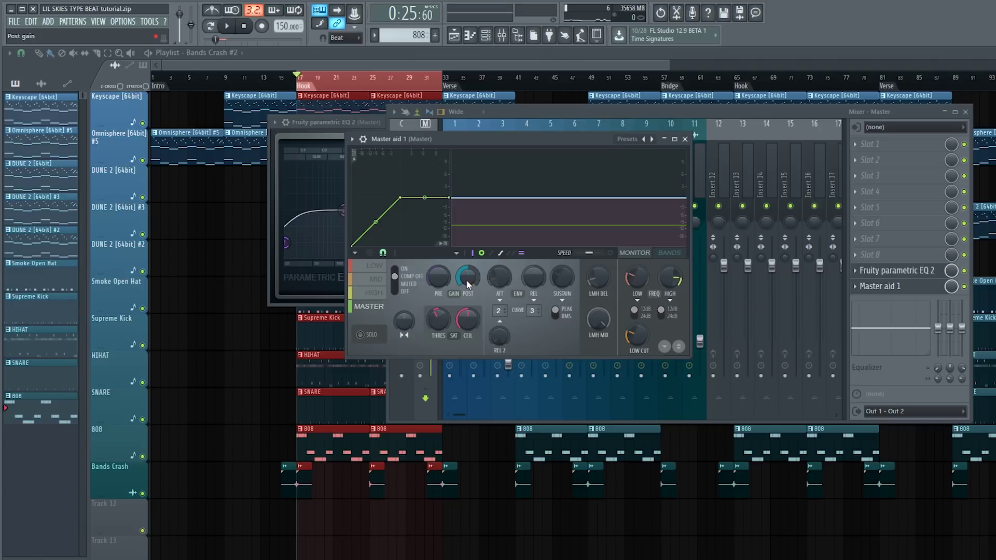
# - Play the Hook while raising the Maximus master band post gain from 3.4 to about 8.9 dB
pyautogui.press('space')
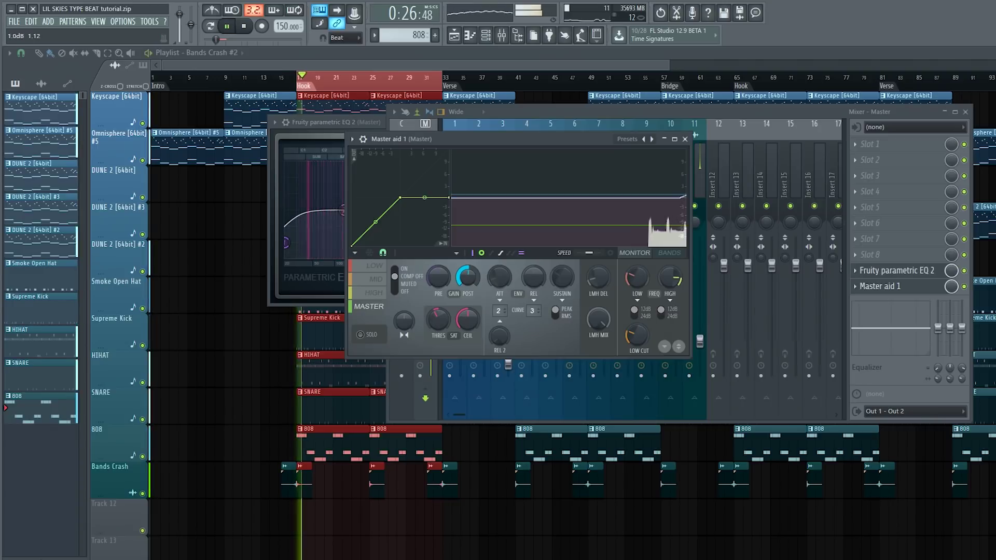
pyautogui.moveTo(467, 284); pyautogui.dragTo(468, 284)
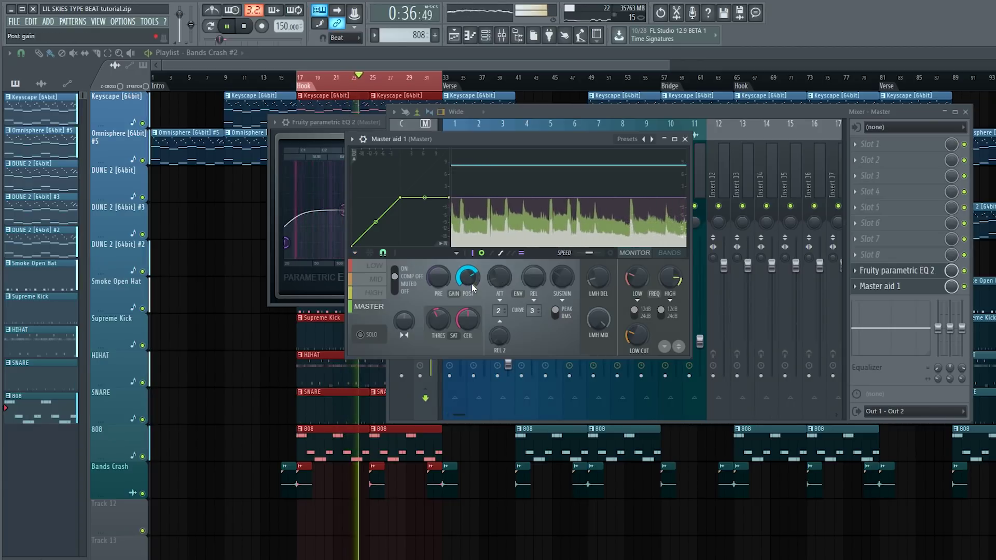
pyautogui.moveTo(471, 283); pyautogui.dragTo(472, 285)
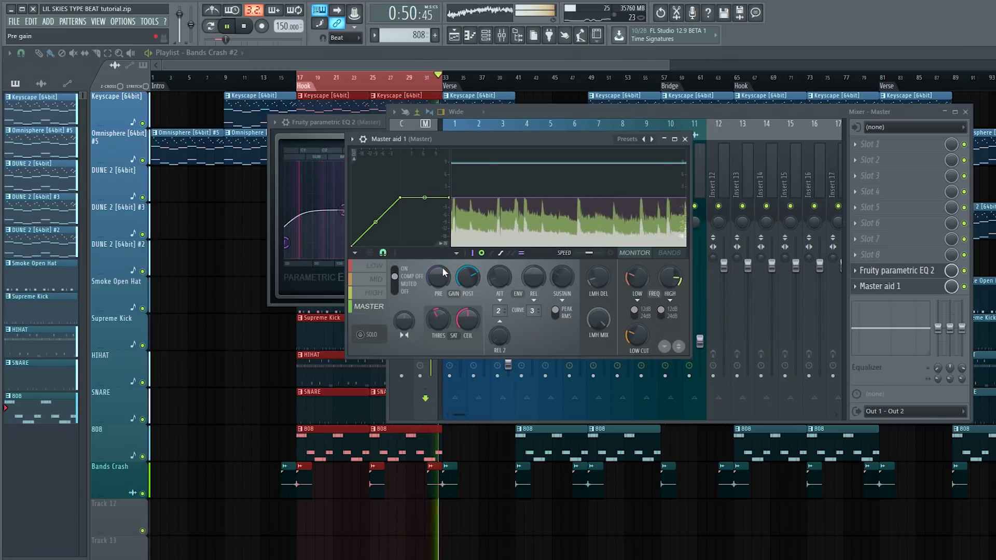
pyautogui.press('space')
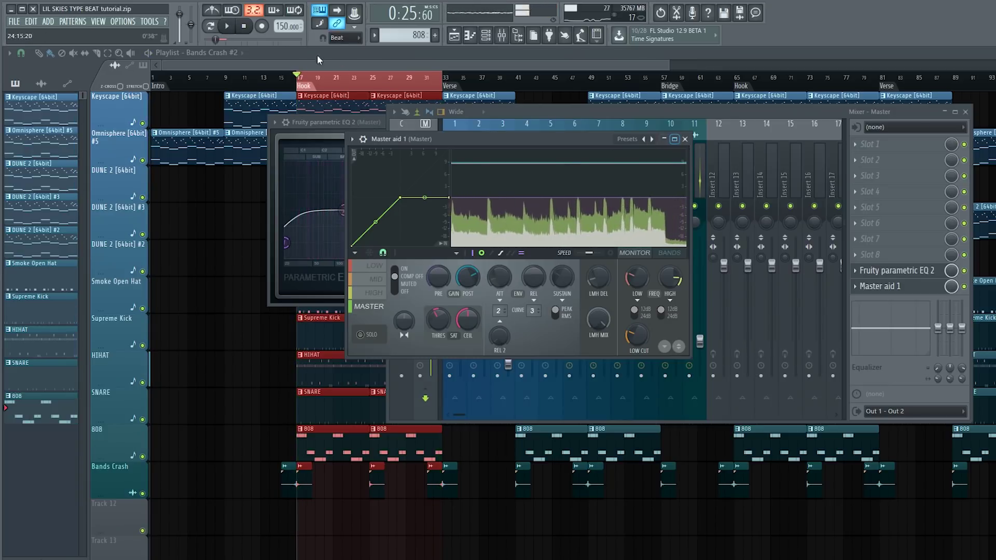
# - Close the Maximus plugin window, move the Mixer aside, and bring up the FL Studio Users Manual
pyautogui.click(685, 139)
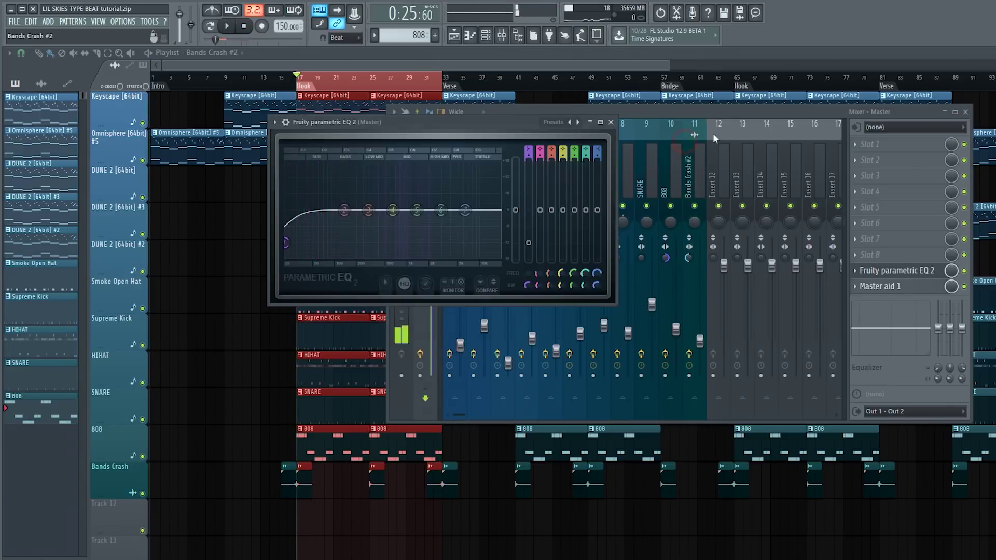
pyautogui.moveTo(706, 133); pyautogui.dragTo(621, 109)
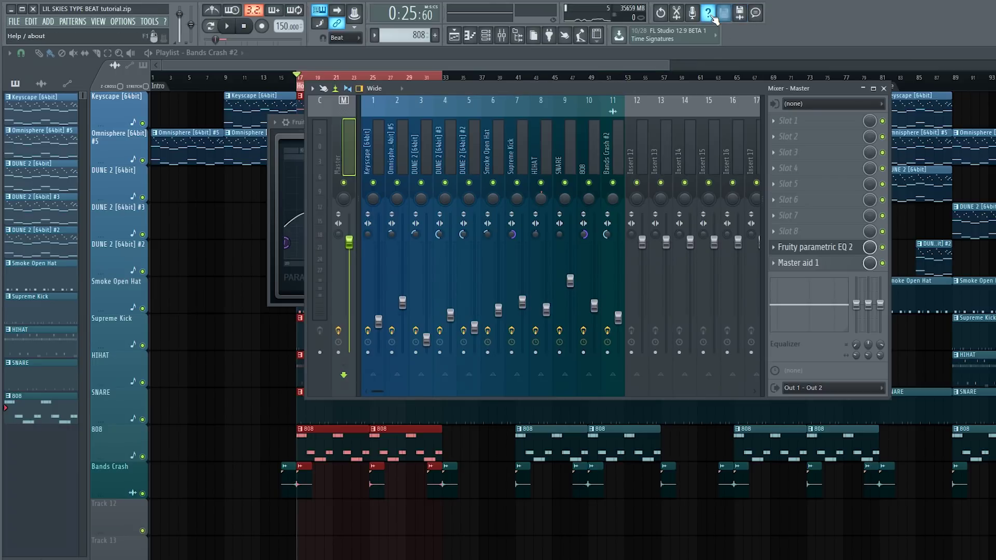
pyautogui.click(708, 13)
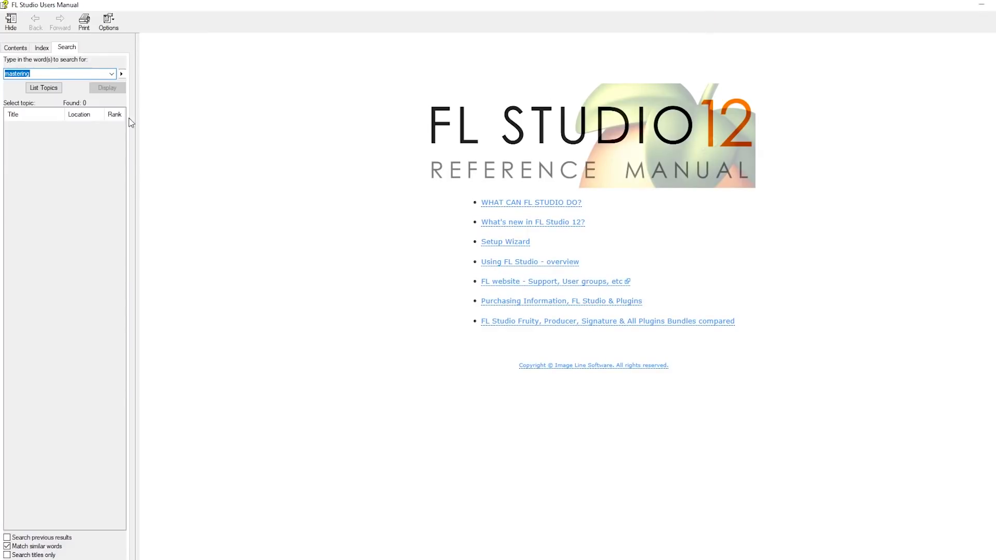
# - Search the manual for 'mastering' and list the 14 matching topics
pyautogui.click(67, 47)
pyautogui.click(53, 75)
pyautogui.press('Return')
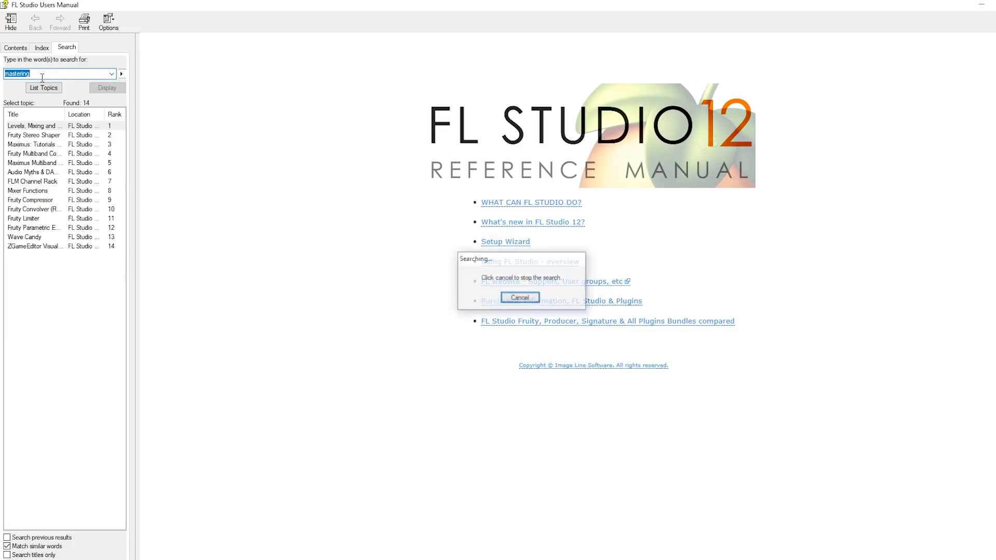
pyautogui.click(44, 89)
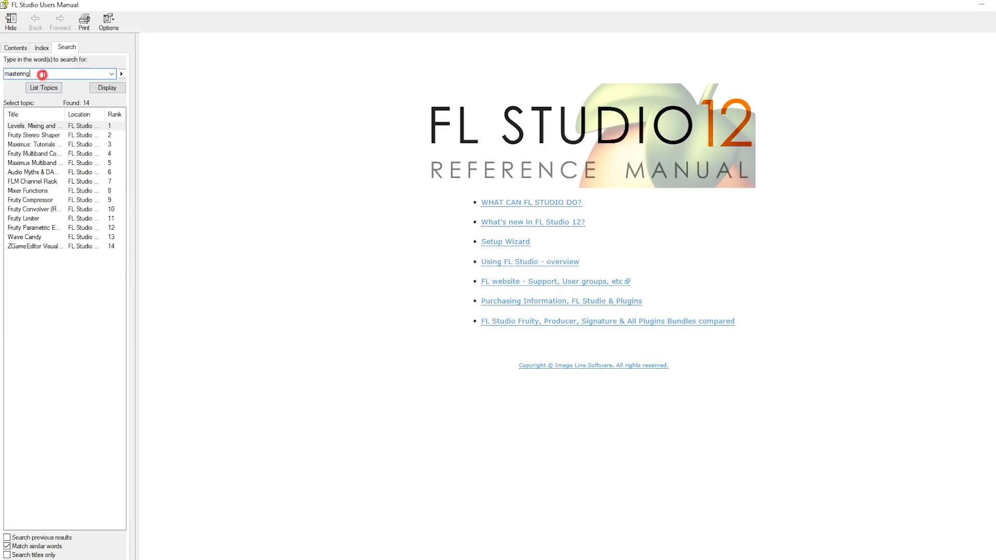
# - Browse the results and open the 'Maximus: Tutorials' flow diagram page
pyautogui.click(46, 127)
pyautogui.click(44, 135)
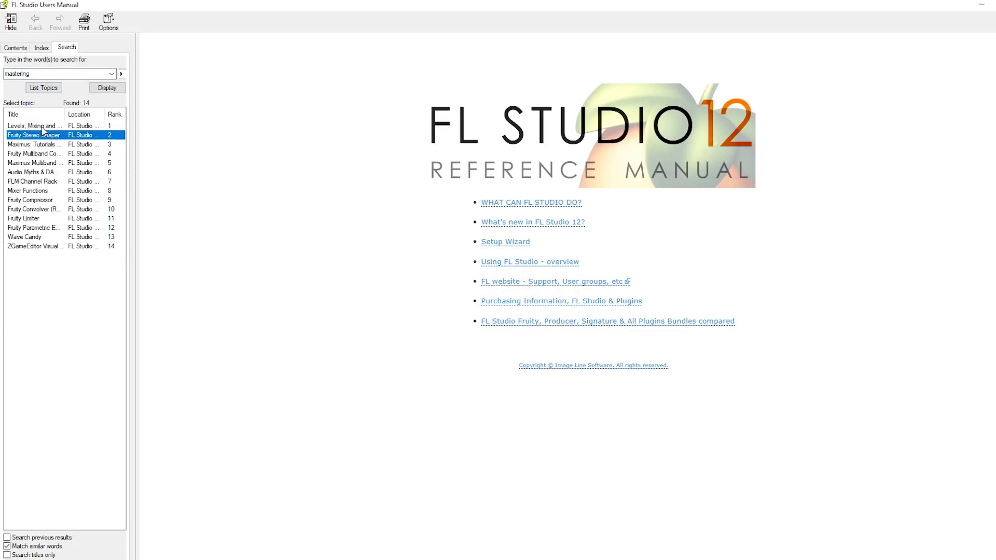
pyautogui.click(42, 126)
pyautogui.click(43, 135)
pyautogui.click(38, 145)
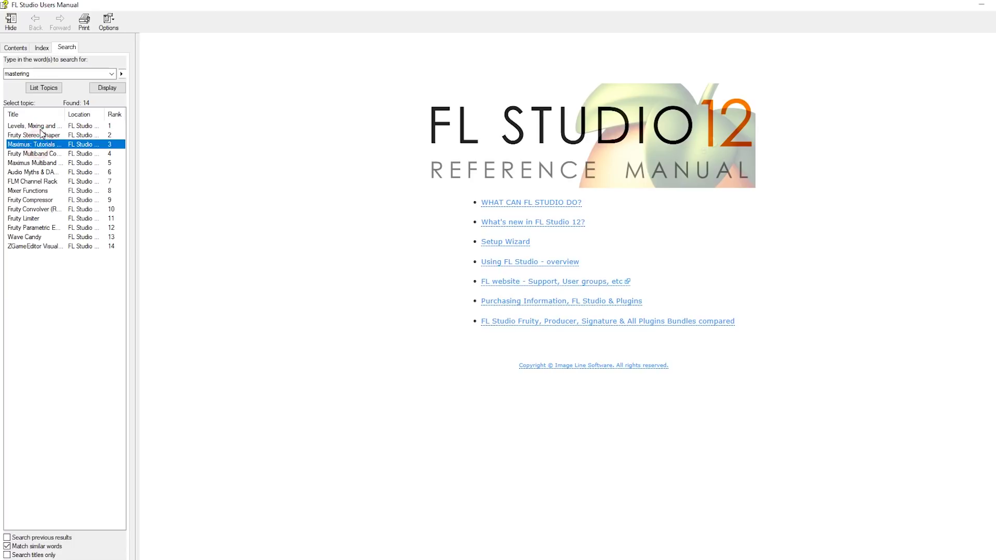
pyautogui.doubleClick(42, 145)
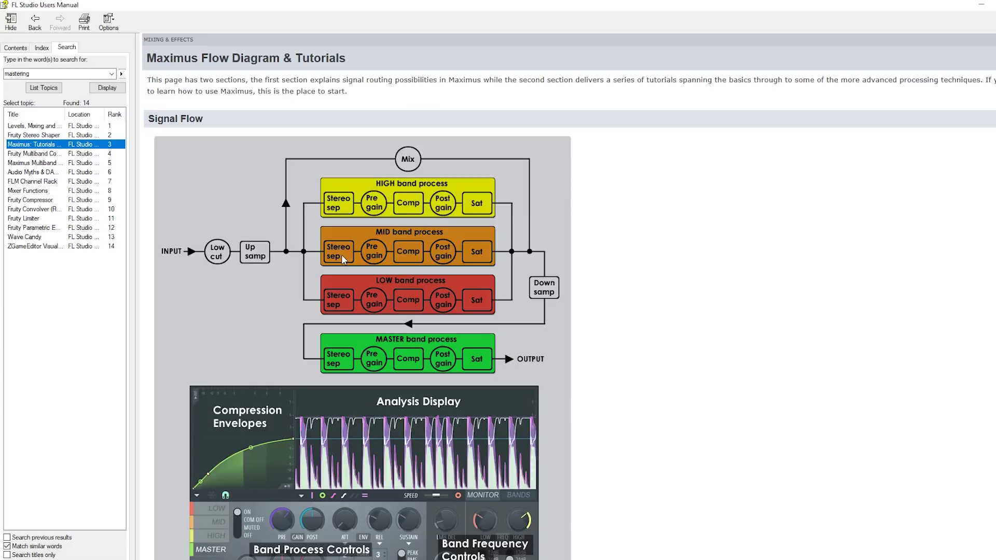
# - Scroll the Maximus tutorial page down to the compression curve examples
pyautogui.click(740, 263)
pyautogui.scroll(-15, 740, 263)
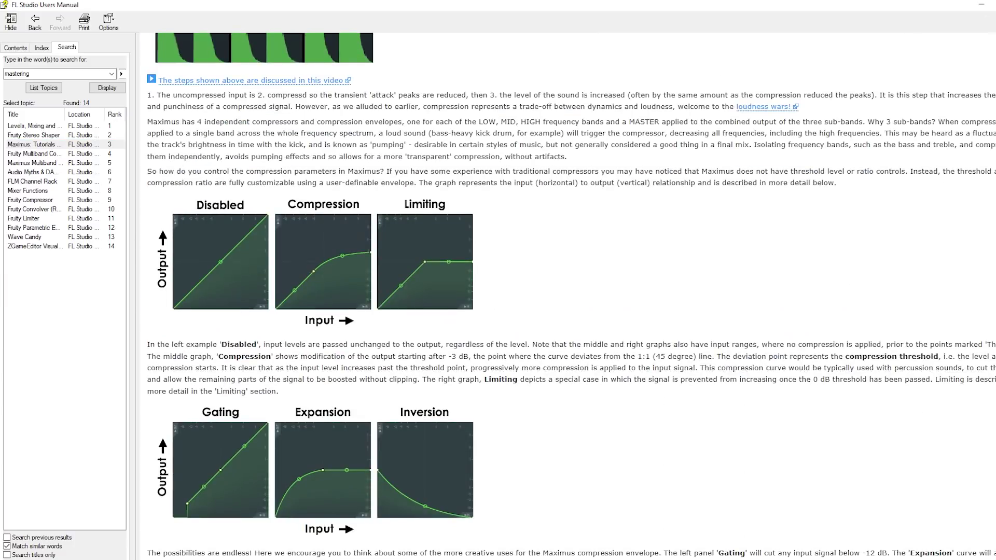